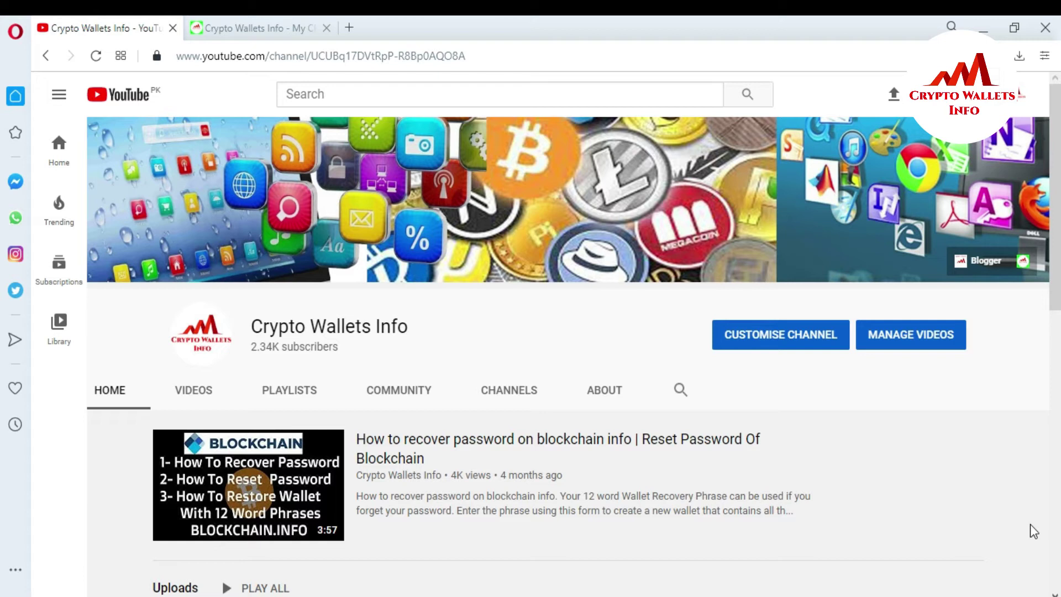
# Switch to the Trust Wallet tab and enter the six-digit passcode, correcting mistyped digits
pyautogui.click(250, 27)
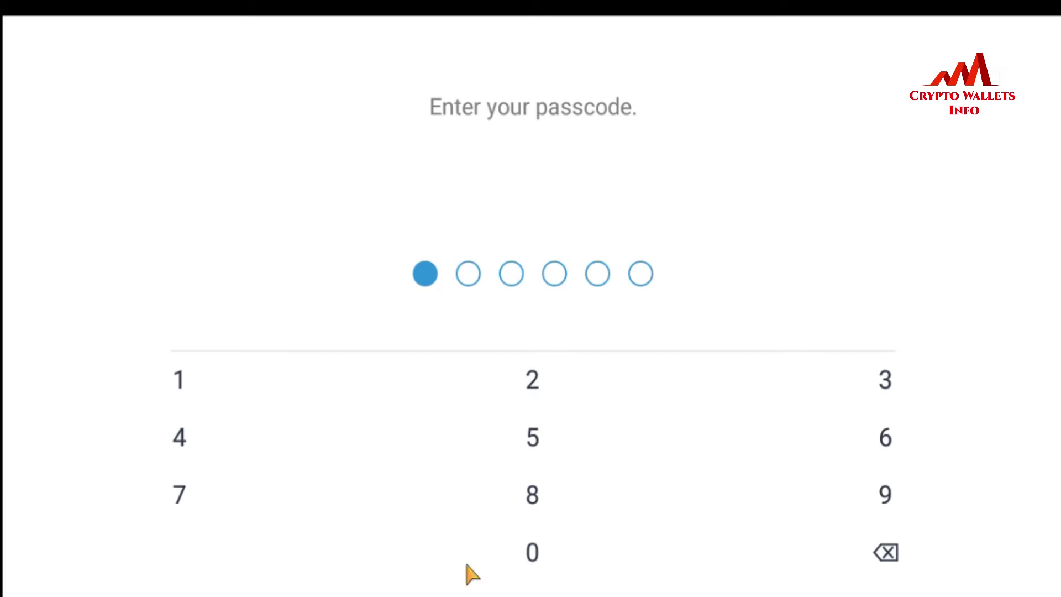
pyautogui.click(884, 556)
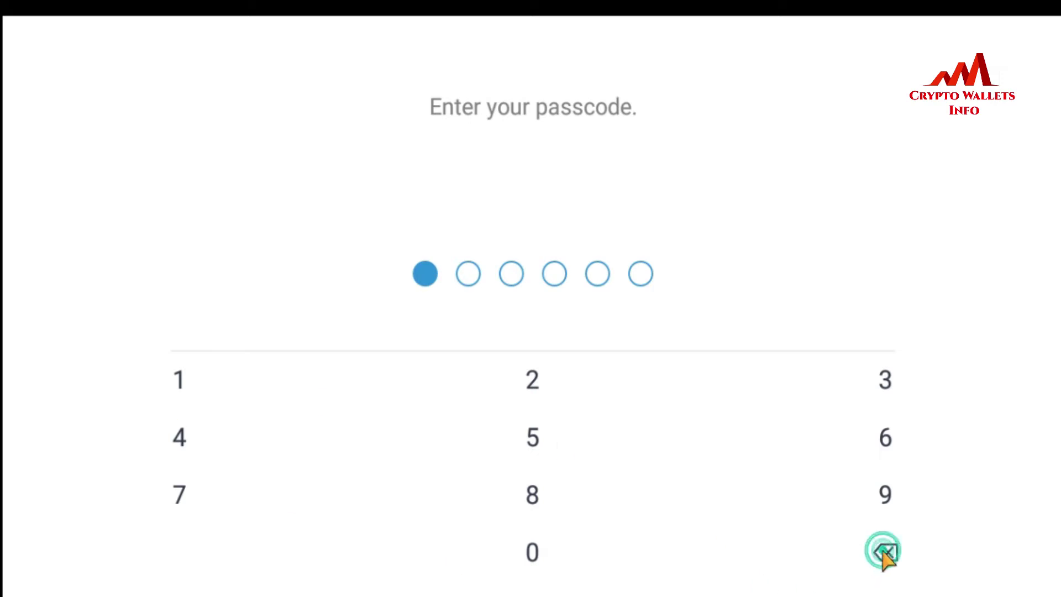
pyautogui.click(181, 380)
pyautogui.click(182, 380)
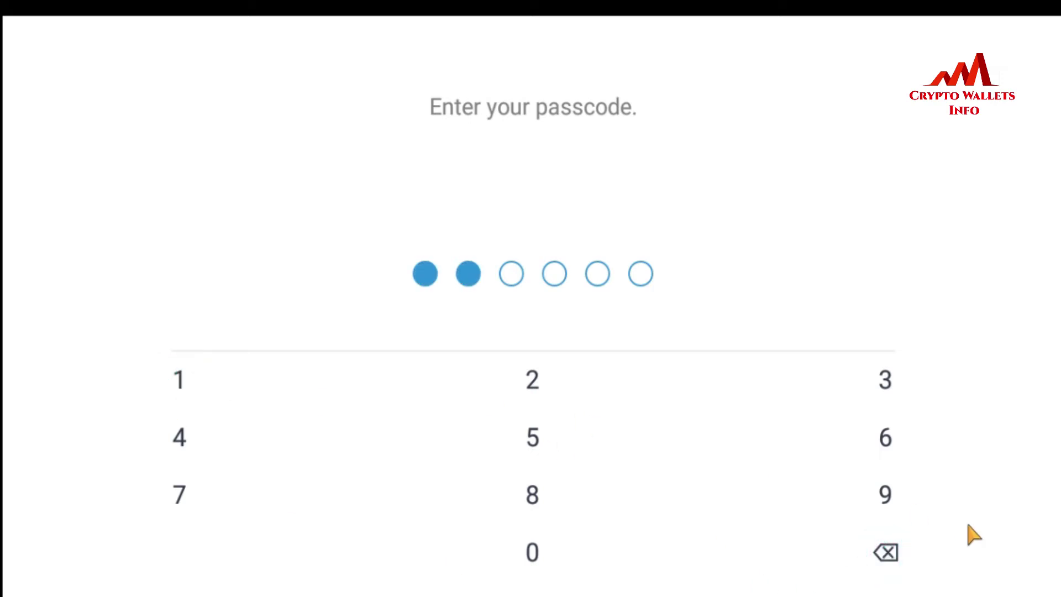
pyautogui.click(886, 553)
pyautogui.click(887, 551)
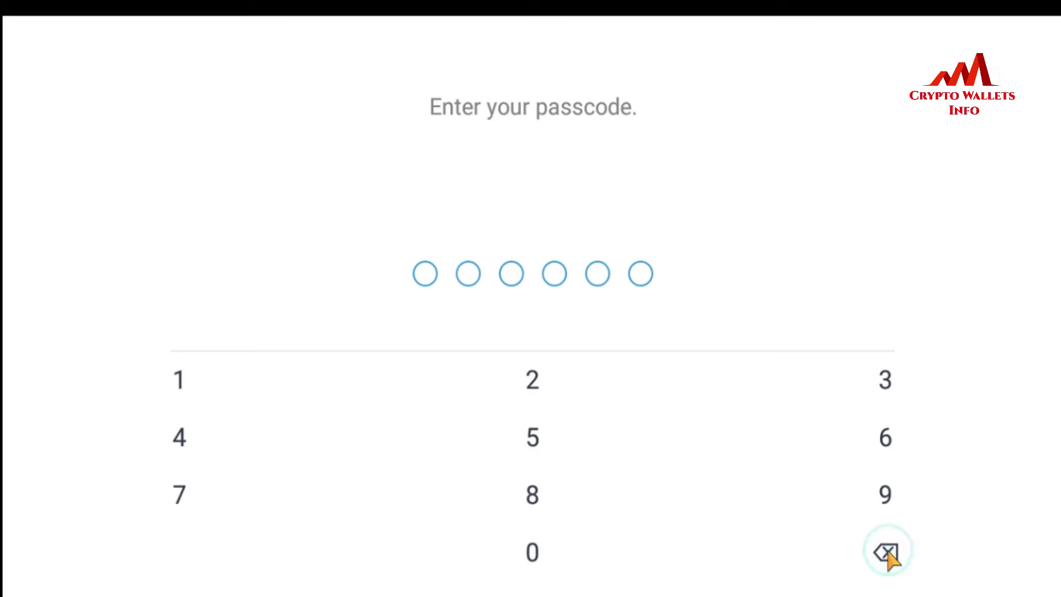
pyautogui.click(201, 383)
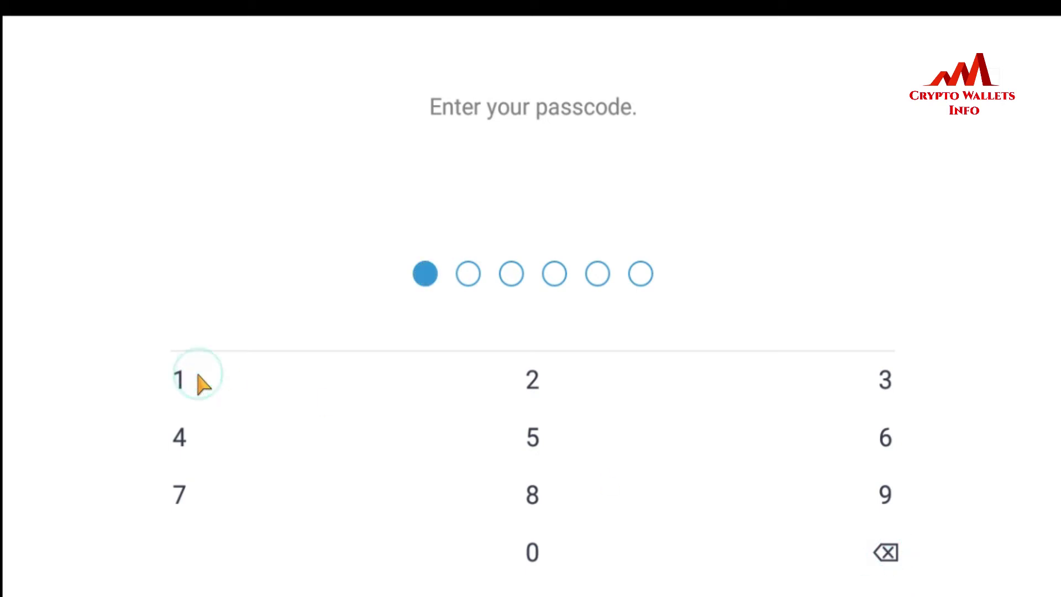
pyautogui.click(528, 390)
pyautogui.click(891, 394)
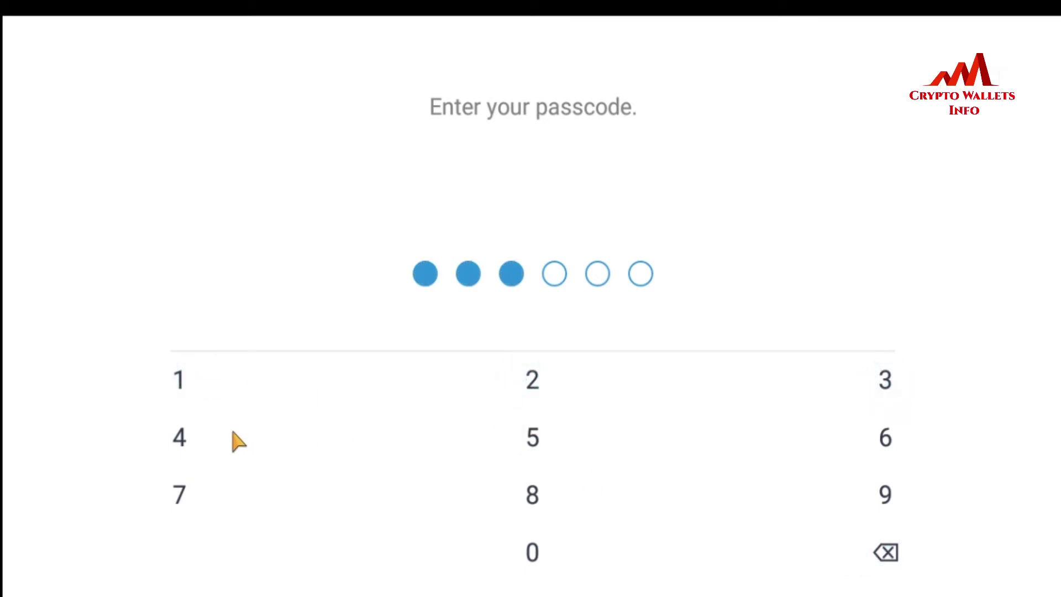
pyautogui.click(202, 438)
pyautogui.click(546, 444)
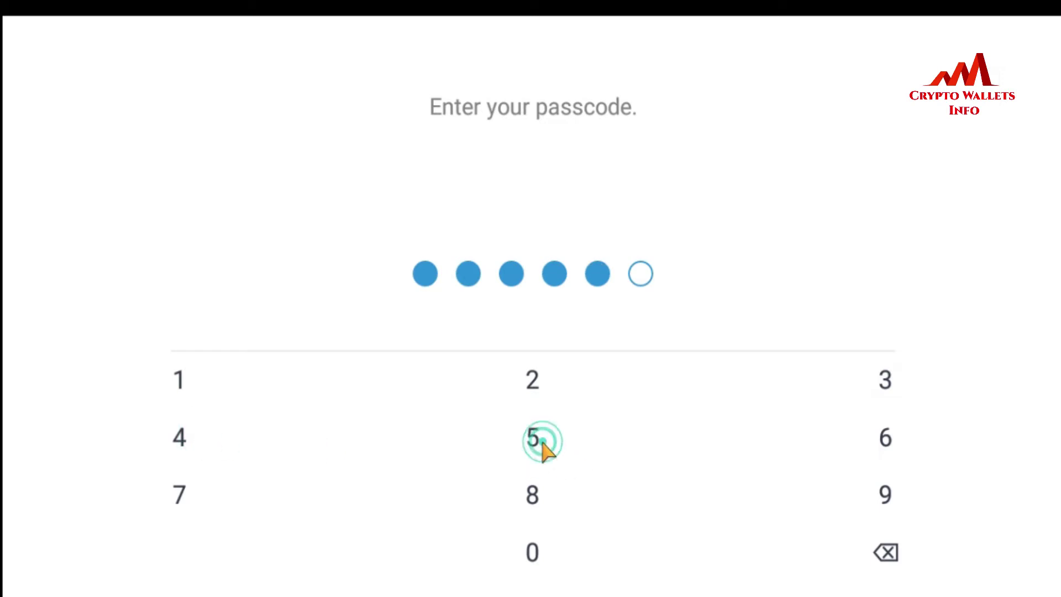
pyautogui.click(889, 445)
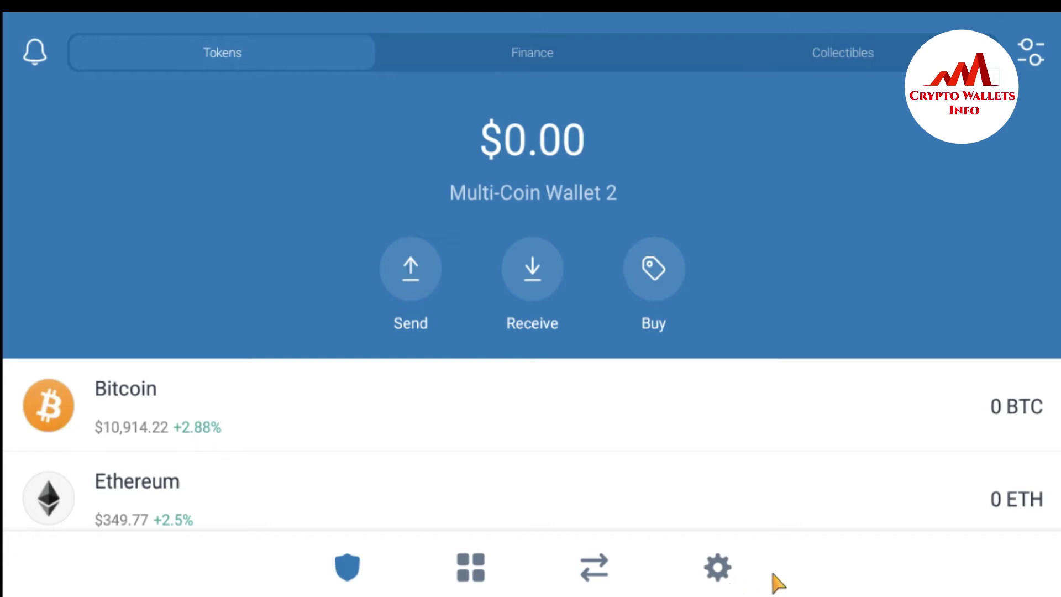
# Go to the Settings screen using the gear icon in the bottom bar
pyautogui.click(721, 572)
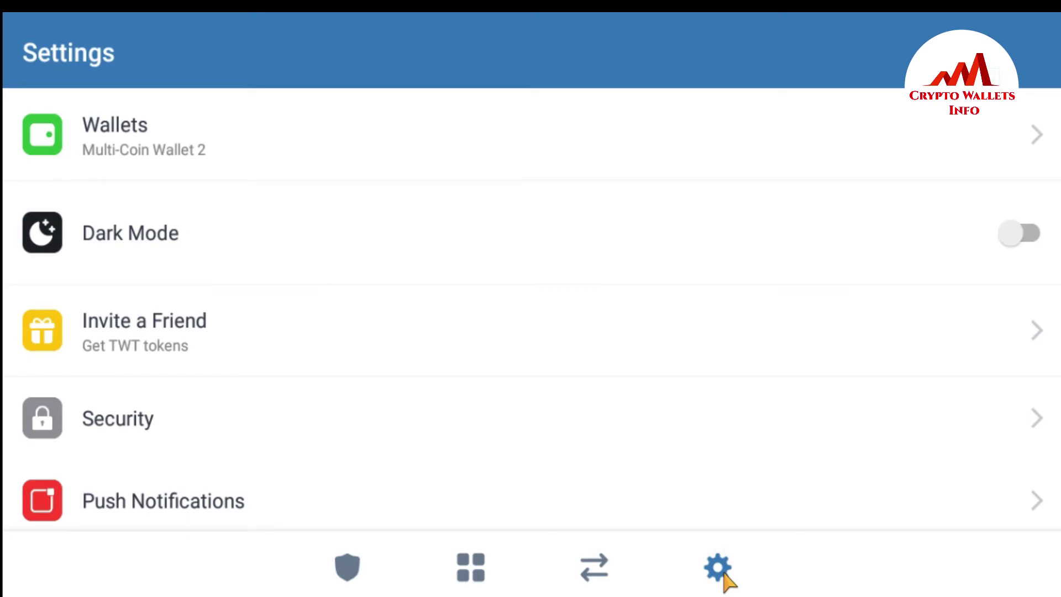
# Open the Wallets row in Settings to list the Multi-Coin Wallets
pyautogui.click(160, 160)
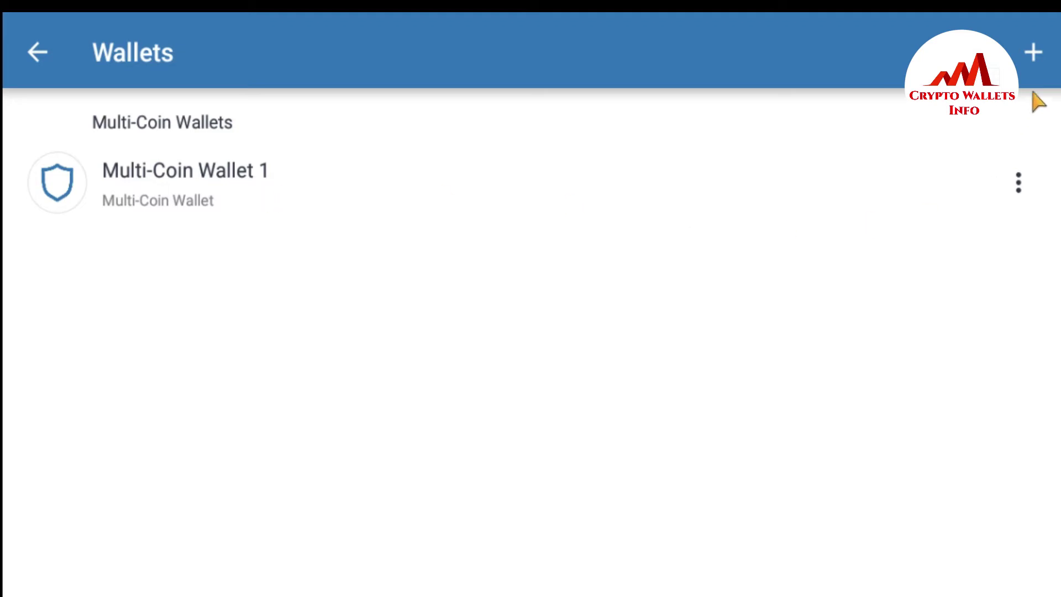
# Add a new wallet with CREATE A NEW WALLET and tick the 'I understand' acknowledgement
pyautogui.click(1034, 54)
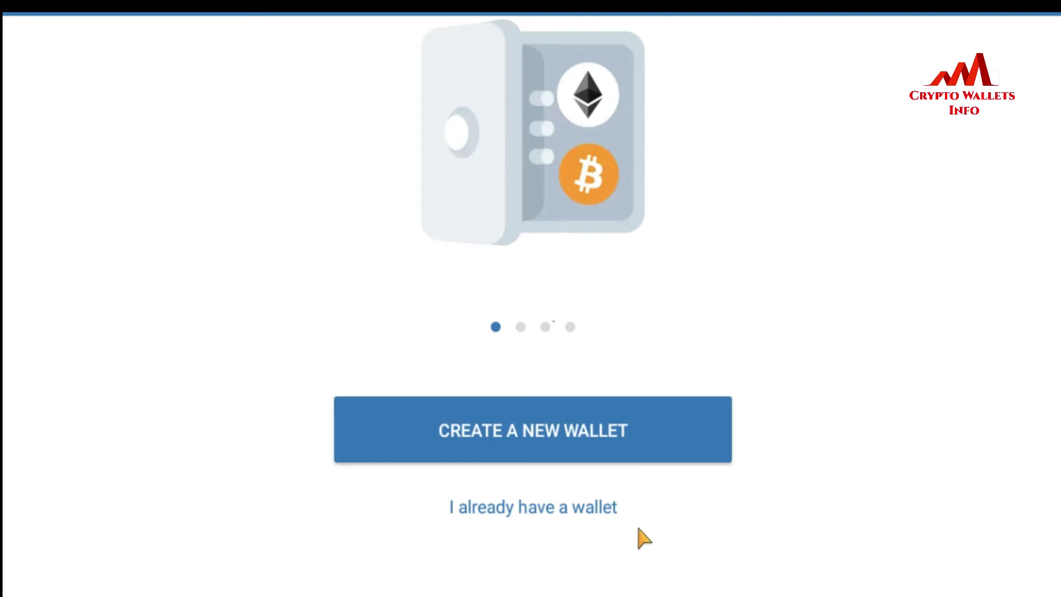
pyautogui.click(532, 430)
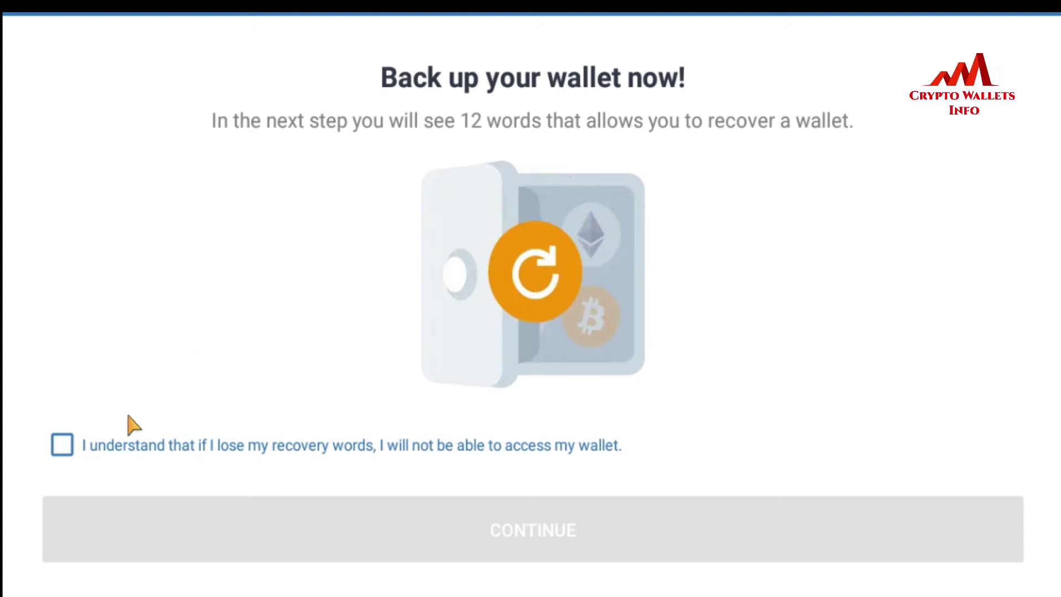
pyautogui.click(65, 452)
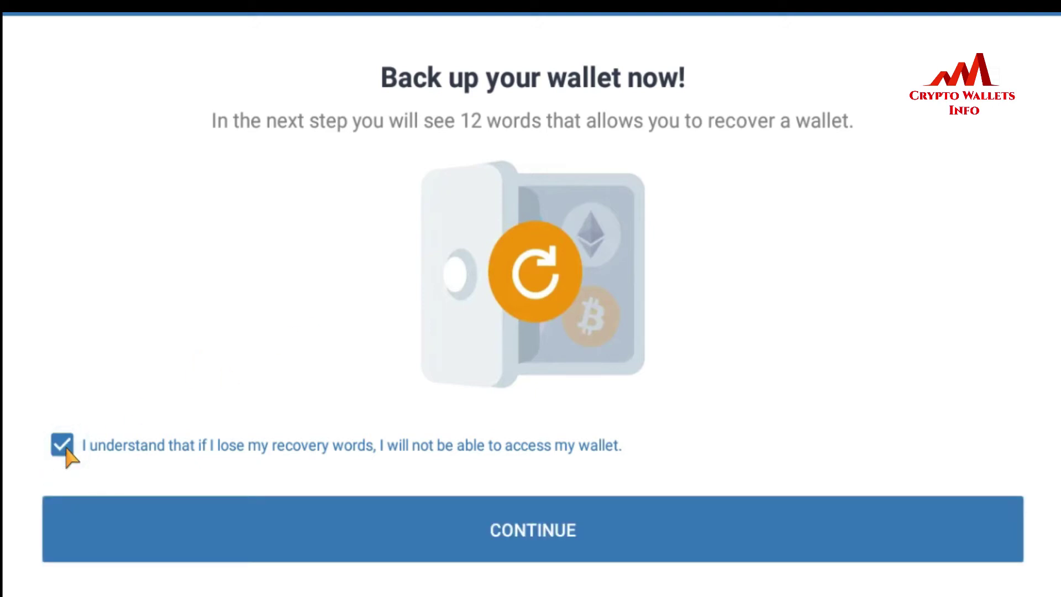
# Continue past the backup warning and enter the six-digit passcode to show the recovery phrase
pyautogui.click(532, 524)
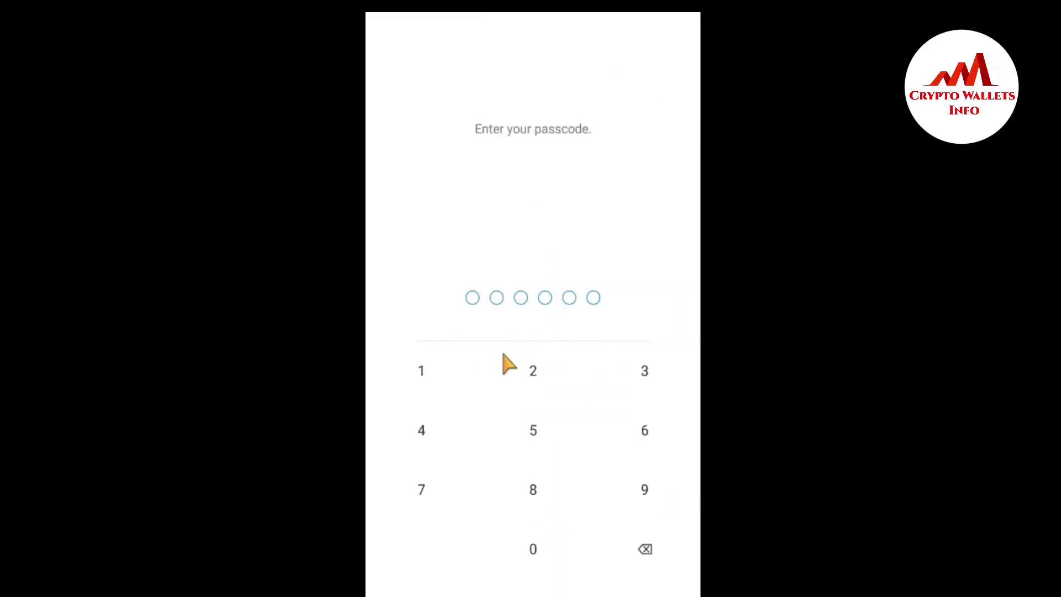
pyautogui.click(430, 375)
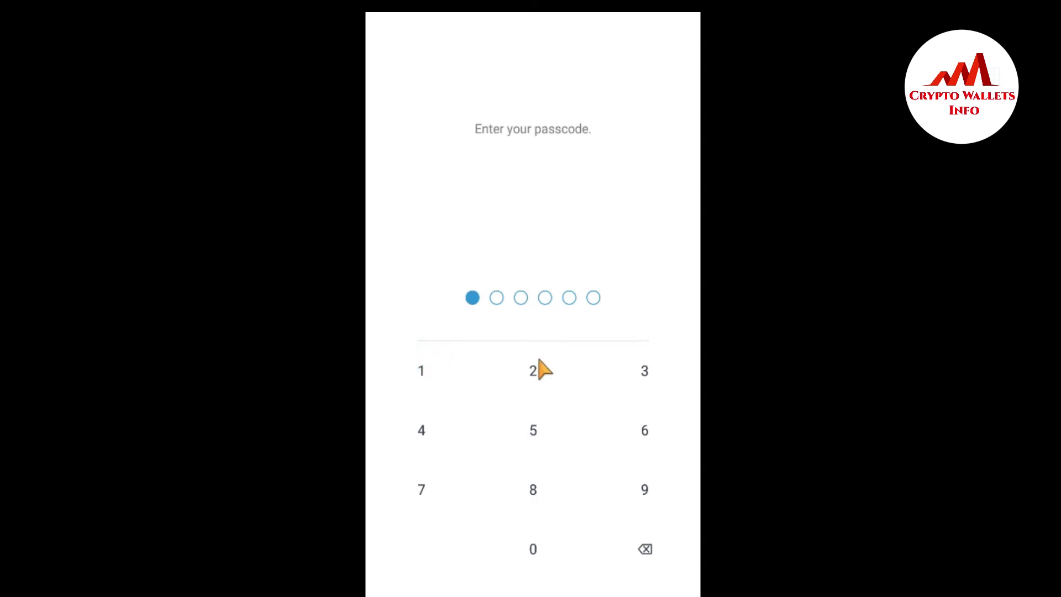
pyautogui.click(540, 367)
pyautogui.click(648, 376)
pyautogui.click(424, 427)
pyautogui.click(533, 431)
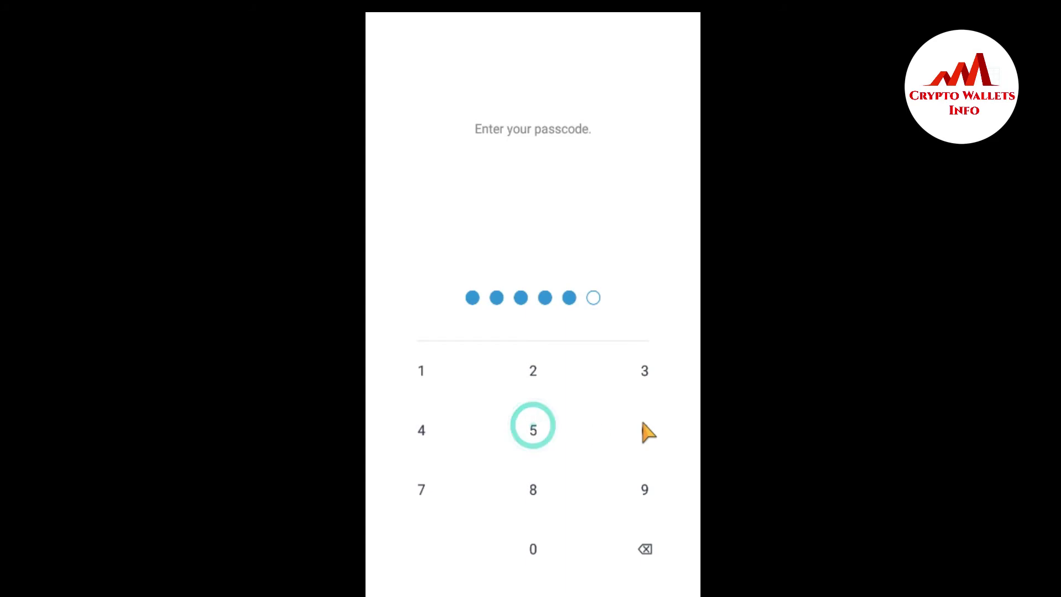
pyautogui.click(663, 430)
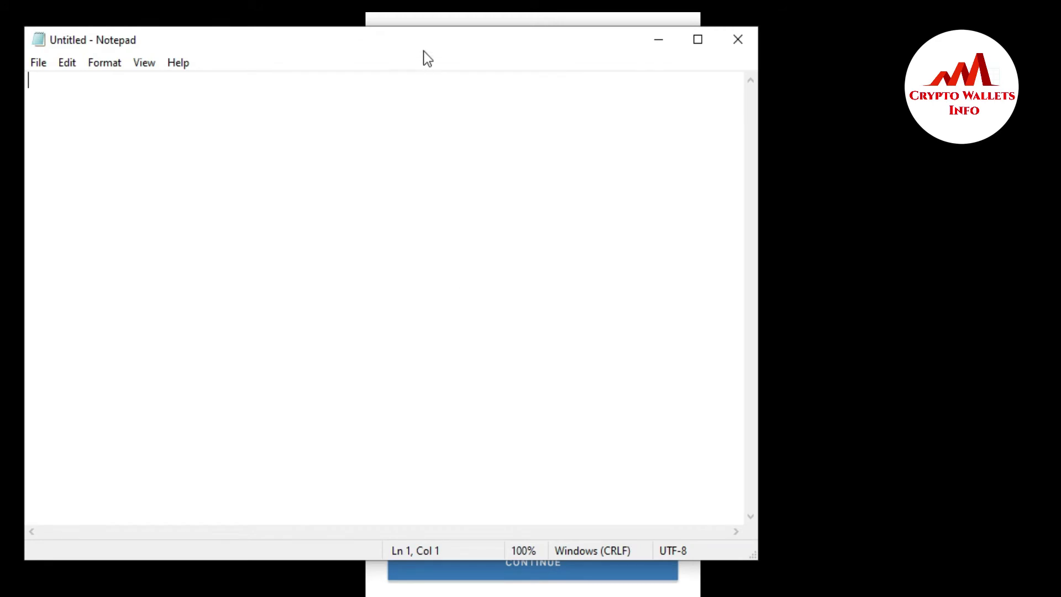
# Open a blank Notepad note beside the phrase and type the first two numbered recovery words
pyautogui.click(424, 50)
pyautogui.moveTo(445, 60); pyautogui.dragTo(712, 292)
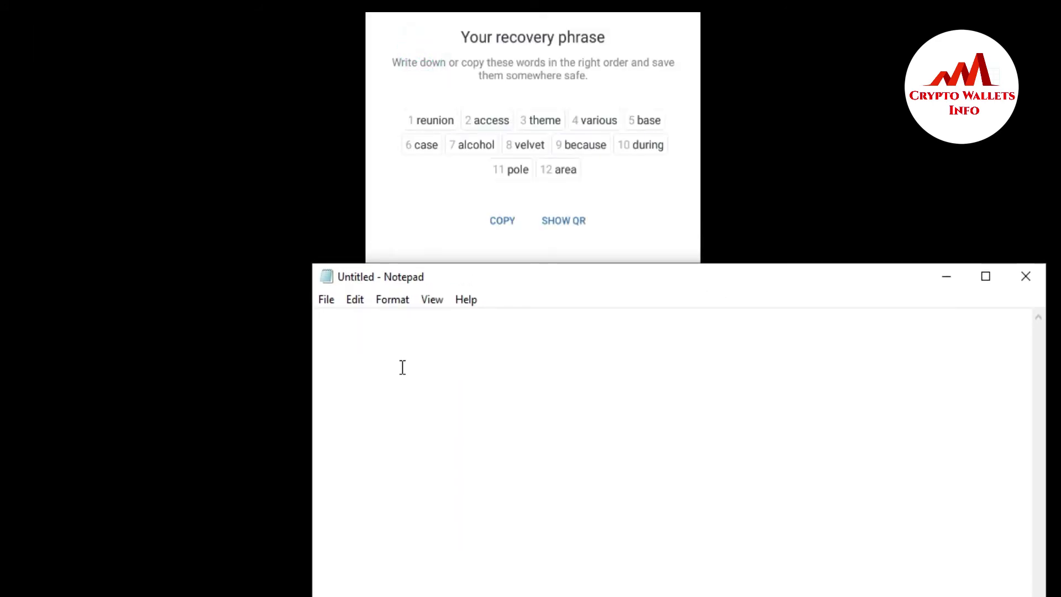
pyautogui.write('1')
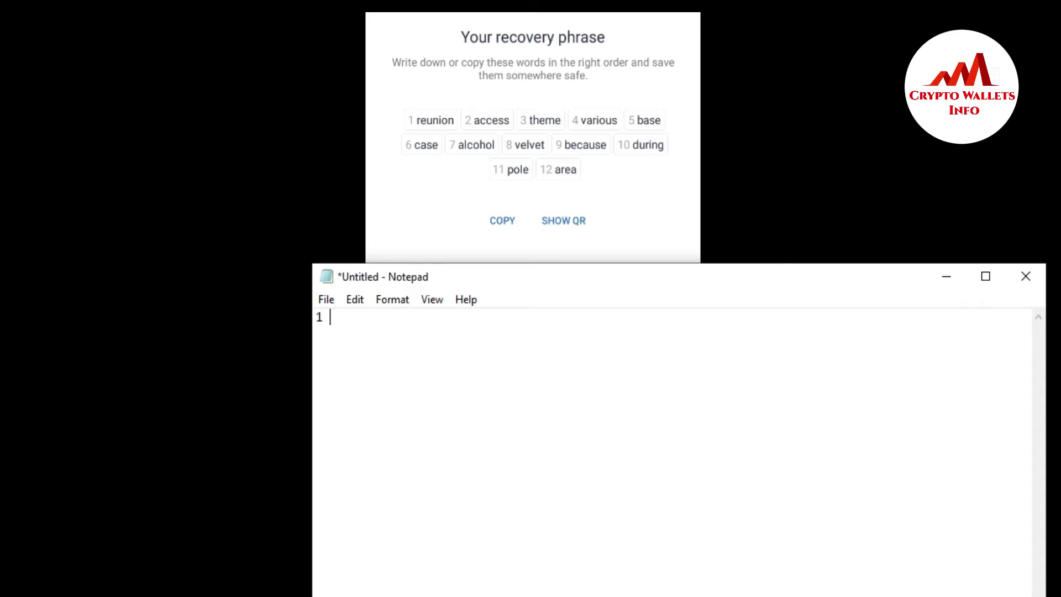
pyautogui.press('Return')
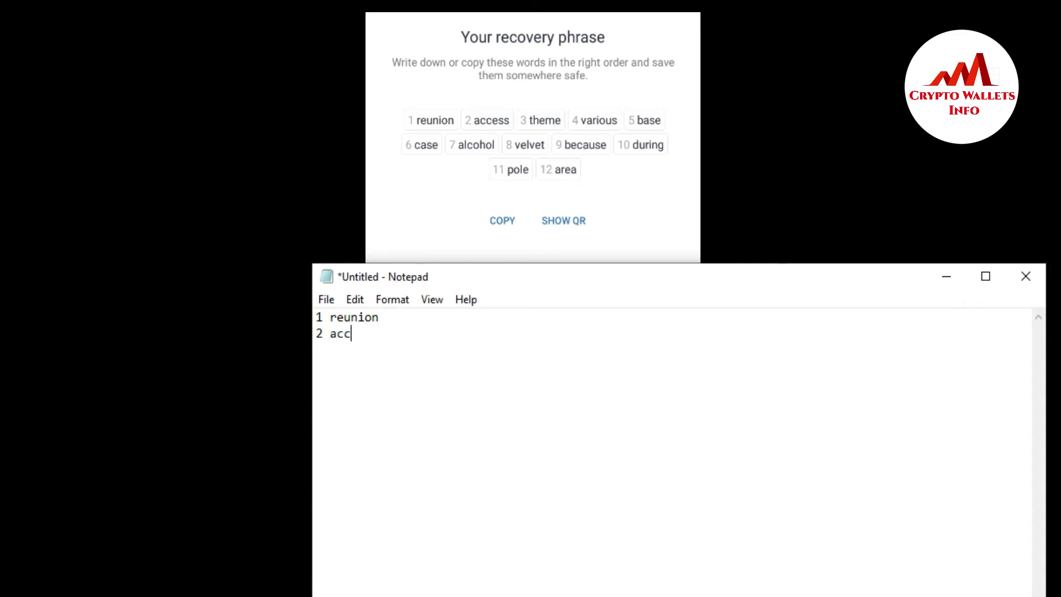
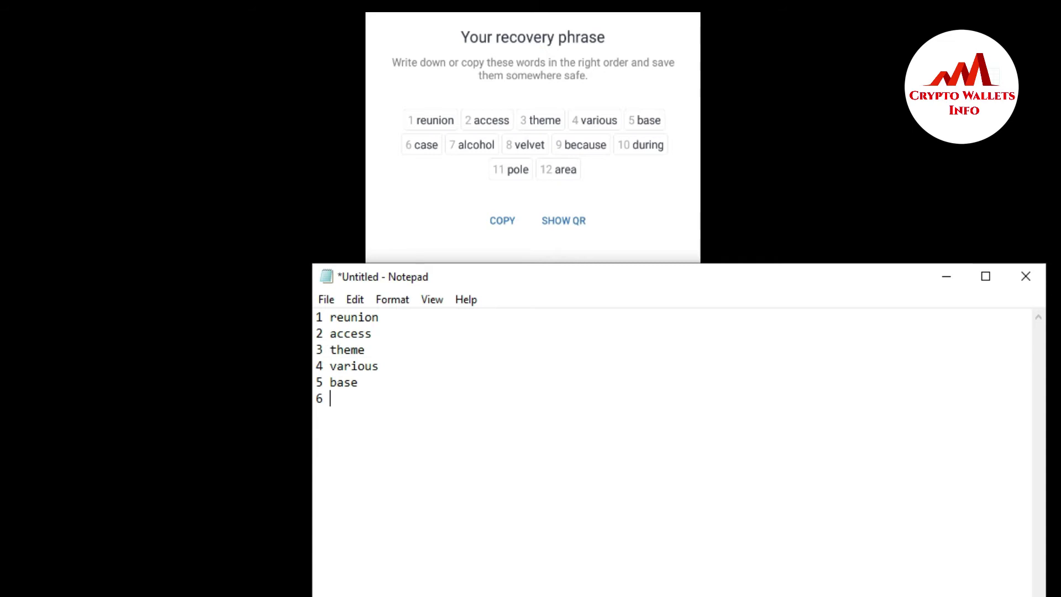
# Type recovery words 6 through 12 into Notepad, each on its own numbered line
pyautogui.press('Return')
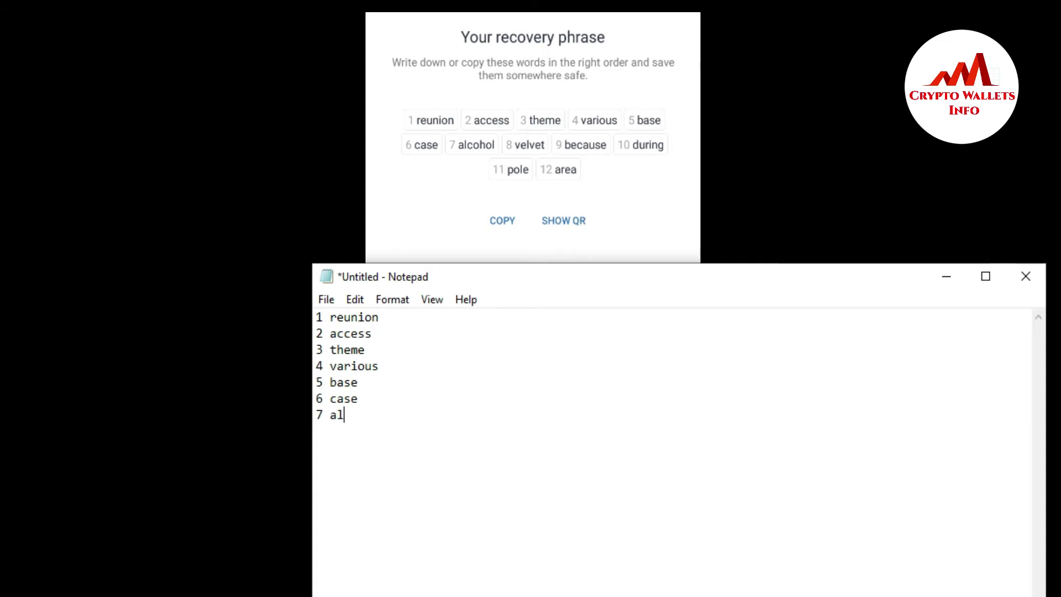
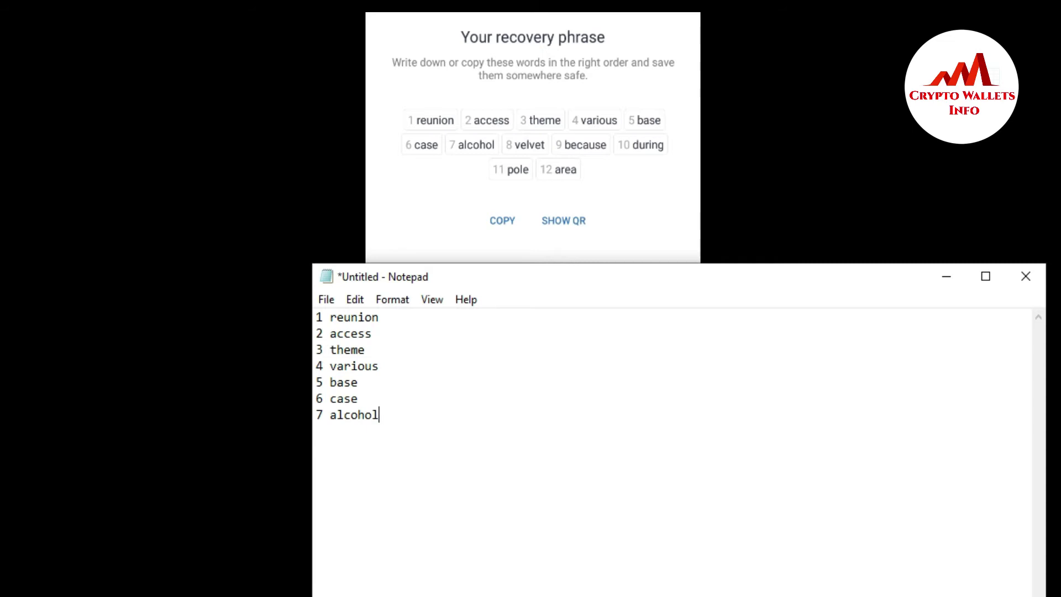
pyautogui.press('Return')
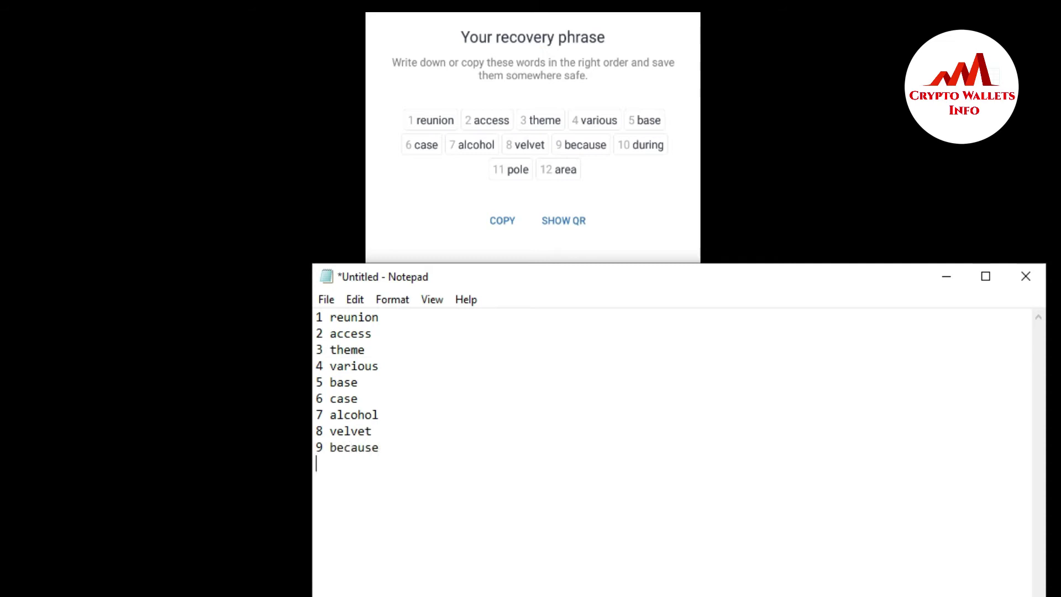
pyautogui.press('Return')
pyautogui.press('Return')
pyautogui.press('Return')
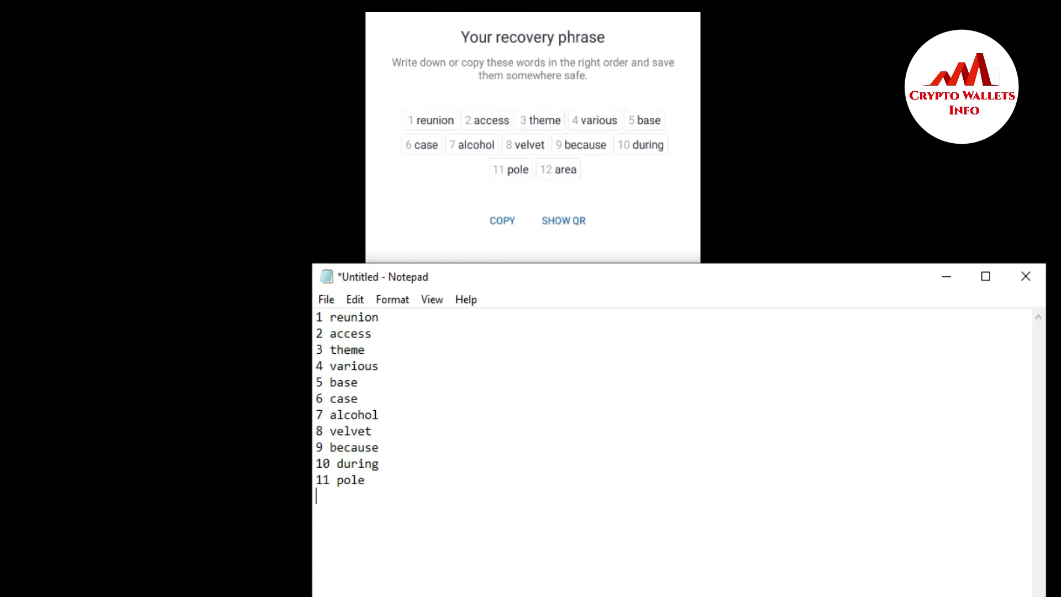
# Copy the wallet's full recovery phrase to the clipboard and switch back to Notepad
pyautogui.click(950, 277)
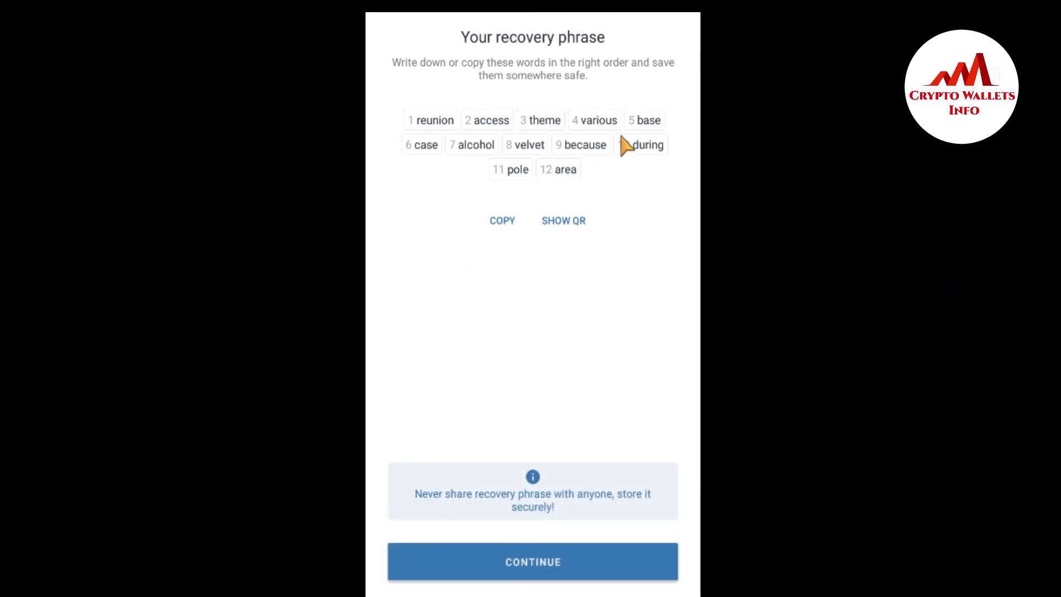
pyautogui.click(504, 222)
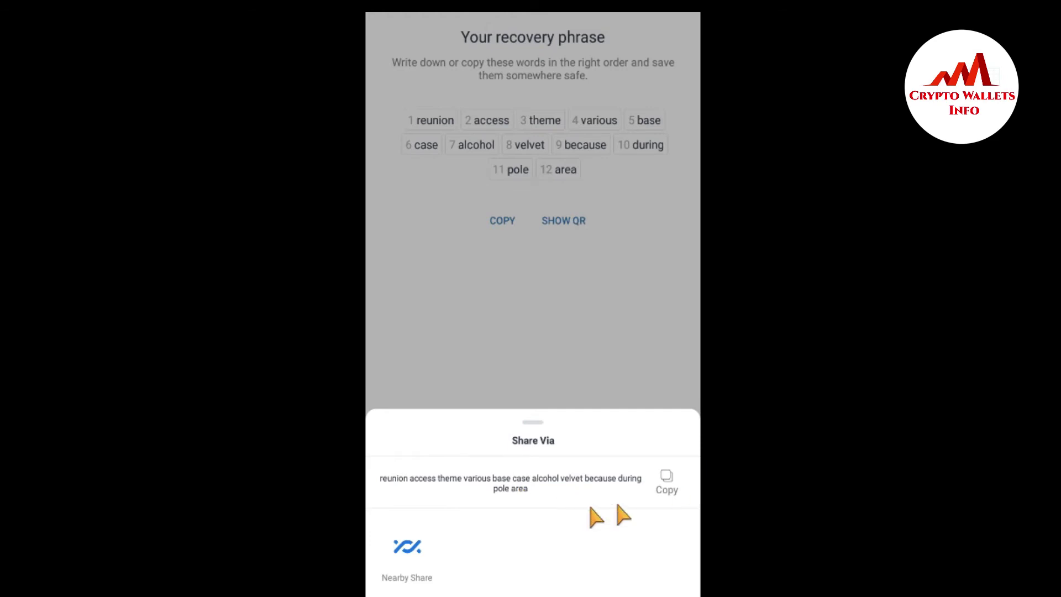
pyautogui.click(667, 478)
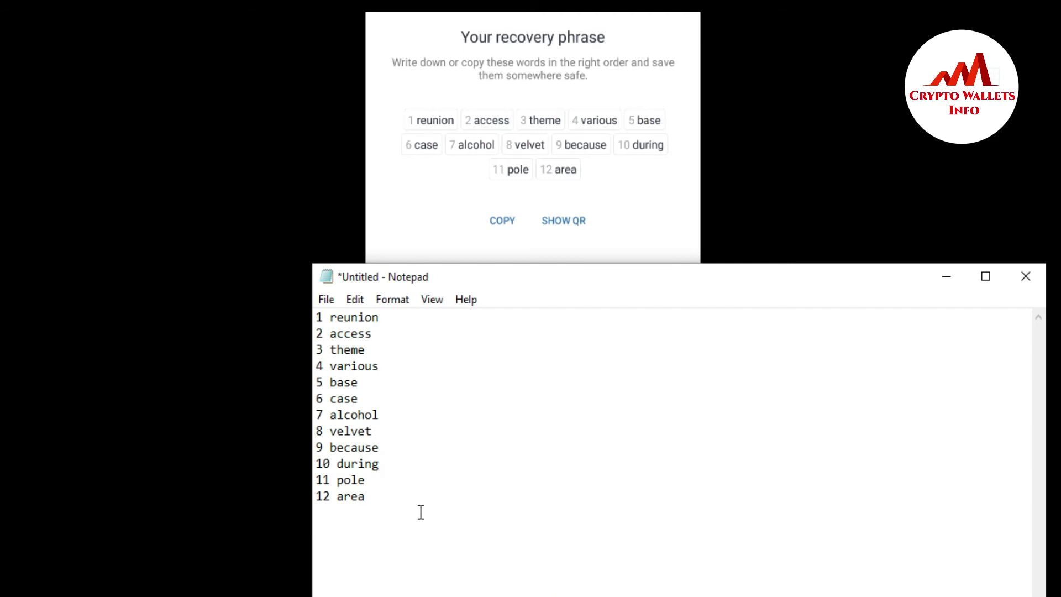
pyautogui.press('Return')
pyautogui.press('Return')
pyautogui.press('Return')
pyautogui.press('Return')
# Paste the copied phrase on one line under the numbered list and minimize Notepad
pyautogui.hotkey('ctrl', 'v')
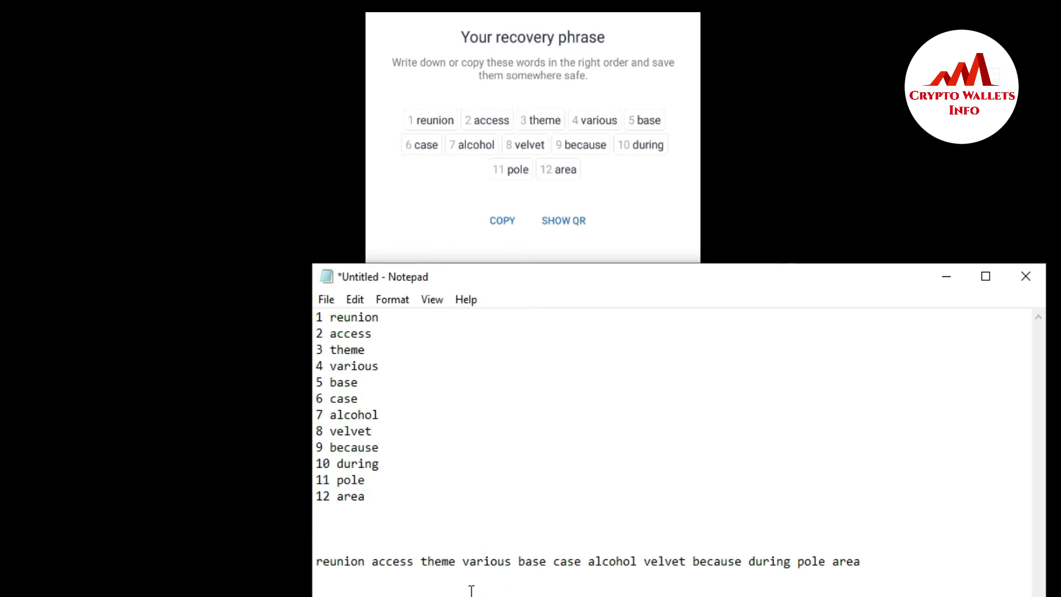
pyautogui.click(946, 279)
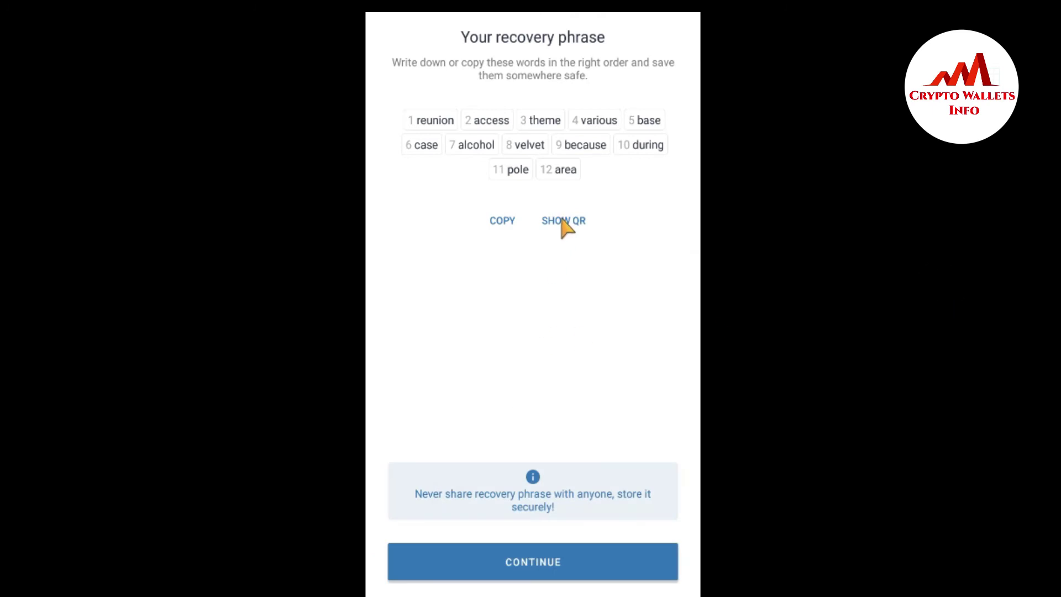
pyautogui.click(570, 222)
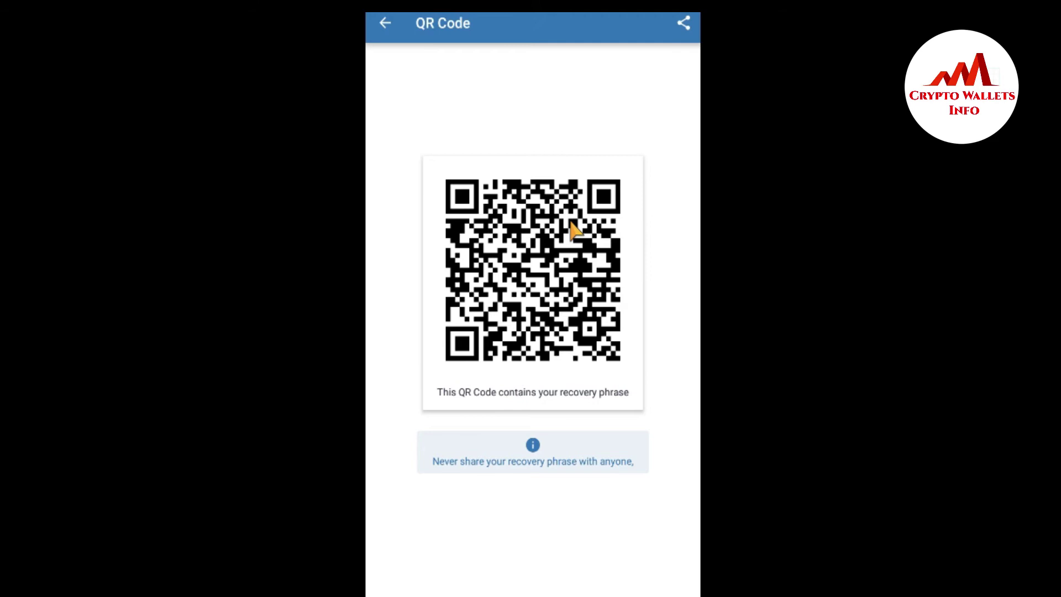
pyautogui.click(379, 21)
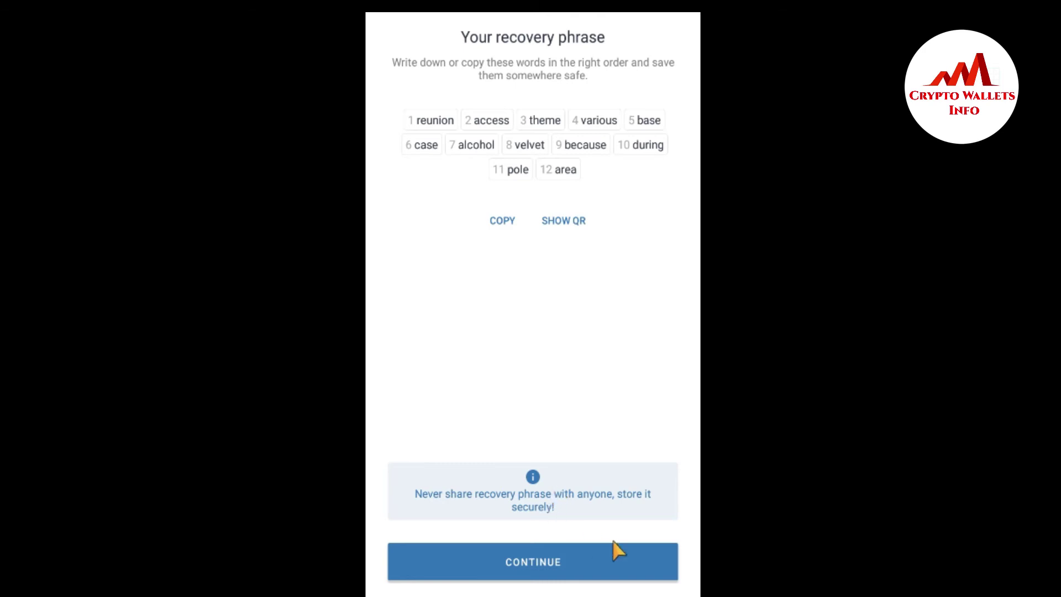
# Continue to the Verify recovery phrase page, select the pasted phrase line, and move Notepad lower
pyautogui.click(536, 567)
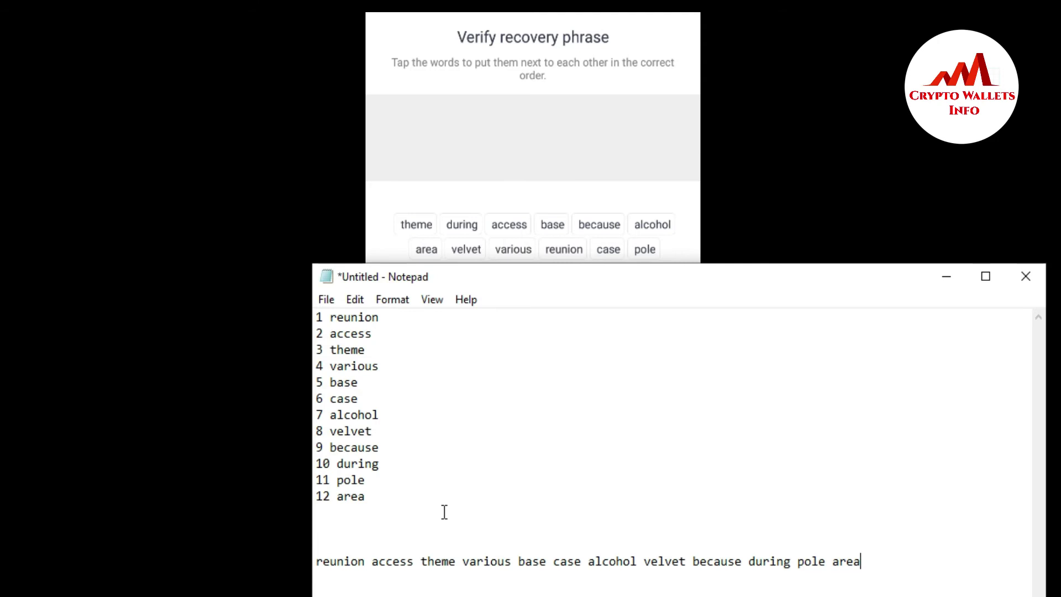
pyautogui.click(863, 562)
pyautogui.moveTo(864, 562); pyautogui.dragTo(317, 562)
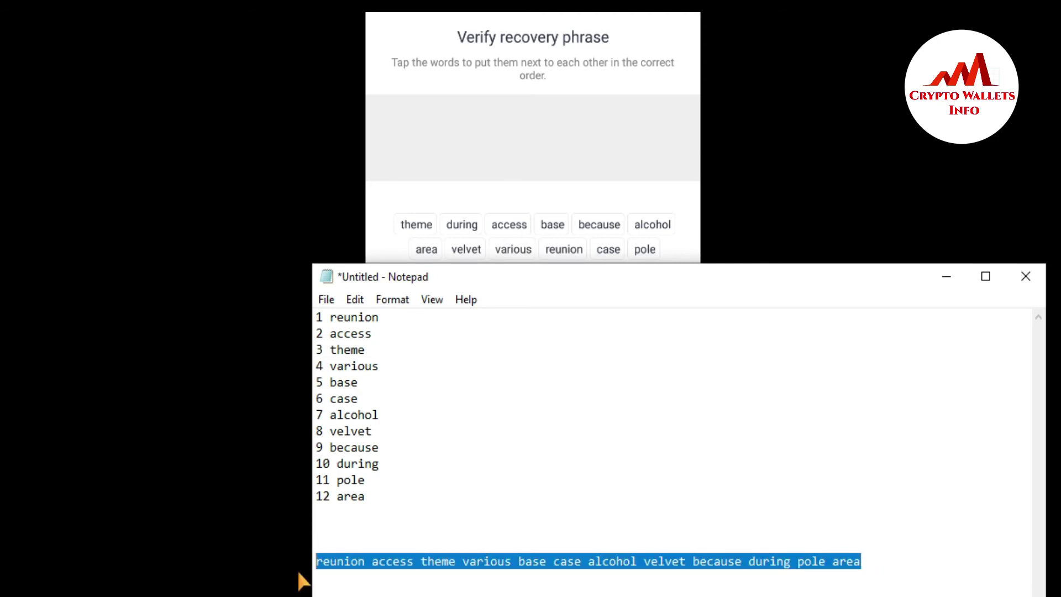
pyautogui.click(488, 113)
pyautogui.click(487, 113)
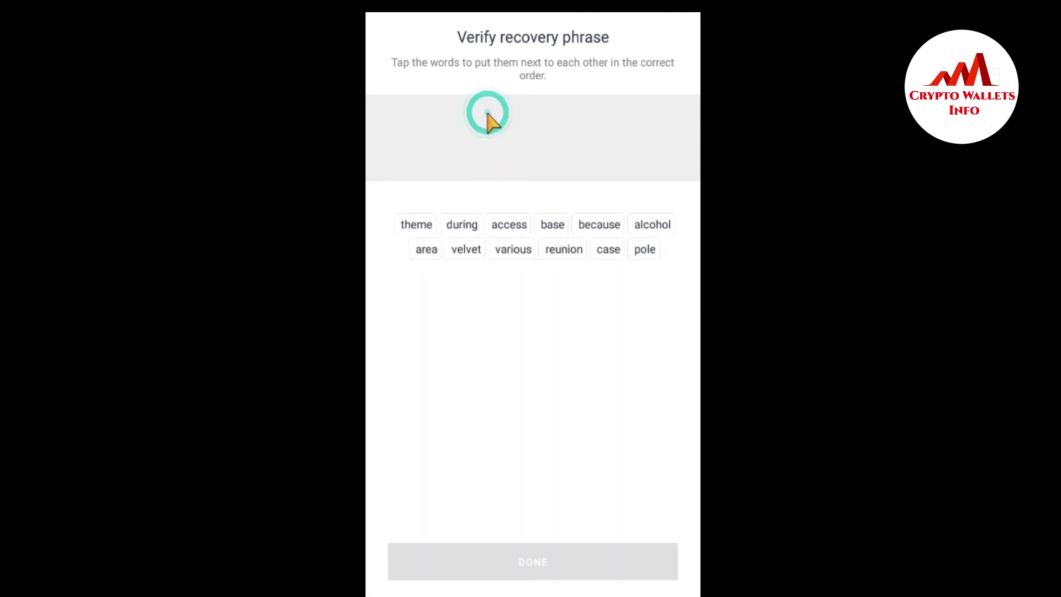
pyautogui.hotkey('alt', 'Tab')
pyautogui.moveTo(649, 277); pyautogui.dragTo(702, 347)
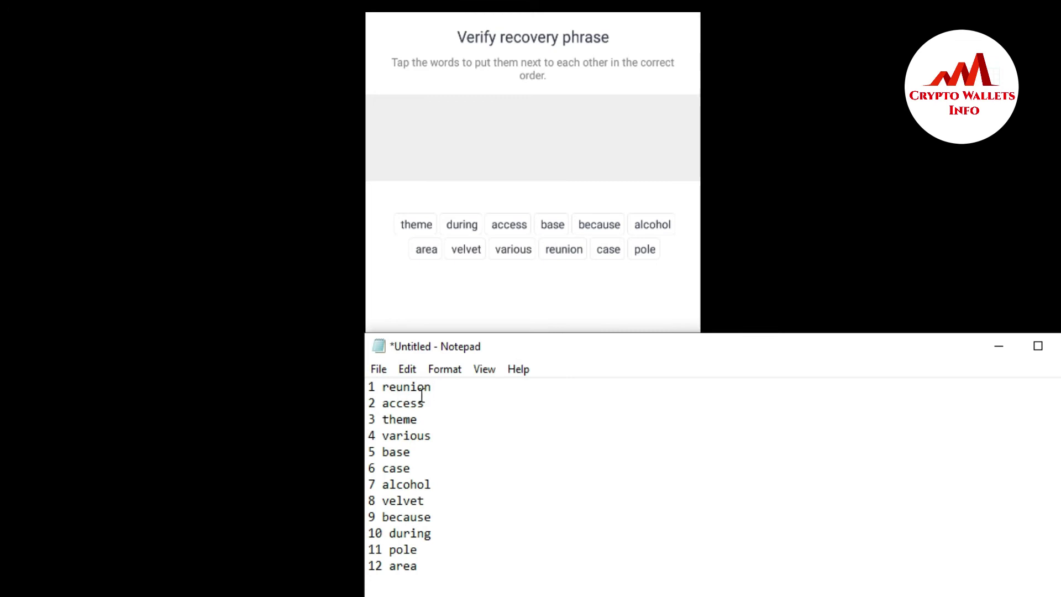
# Tap the first six recovery words in order on the Verify screen
pyautogui.click(568, 256)
pyautogui.click(568, 258)
pyautogui.click(510, 226)
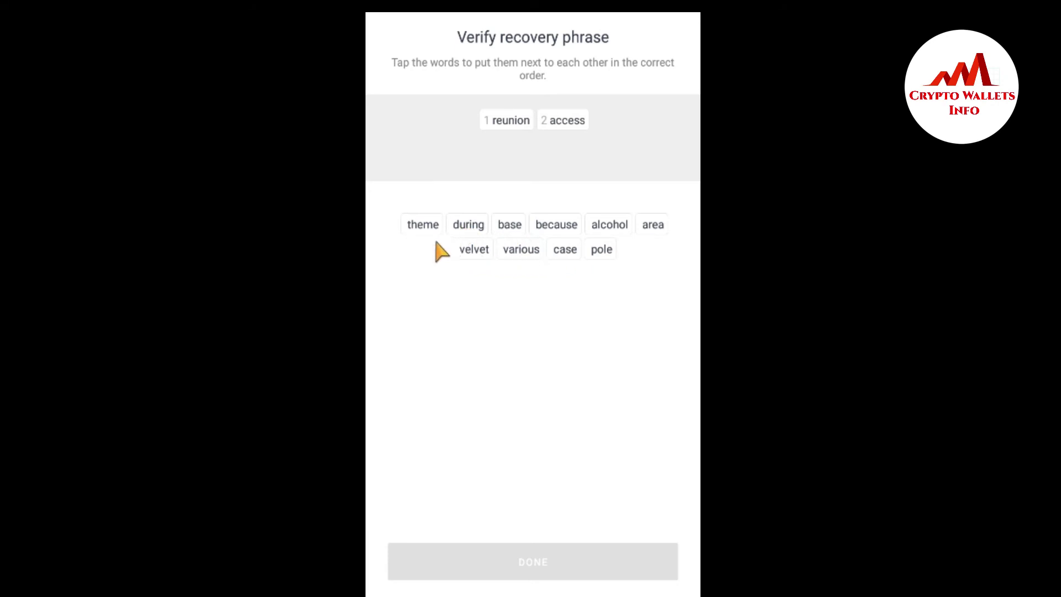
pyautogui.click(423, 227)
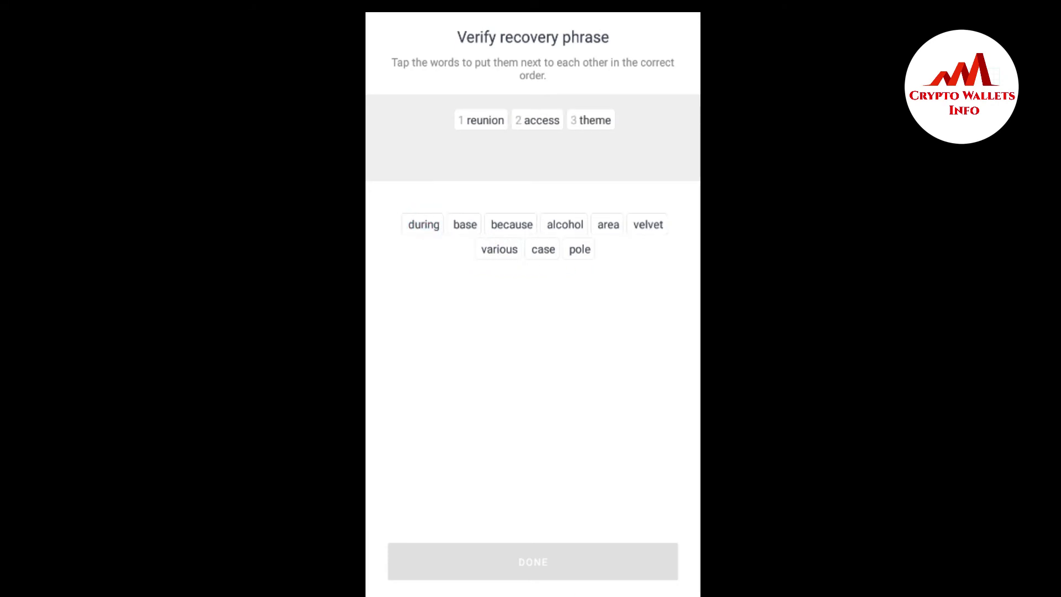
pyautogui.hotkey('alt', 'Tab')
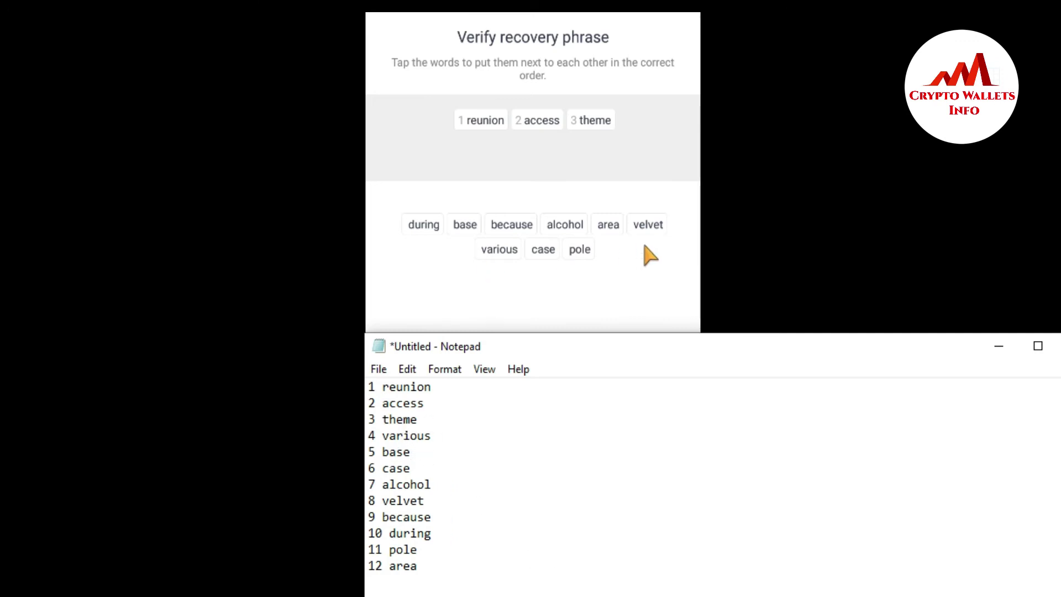
pyautogui.click(497, 252)
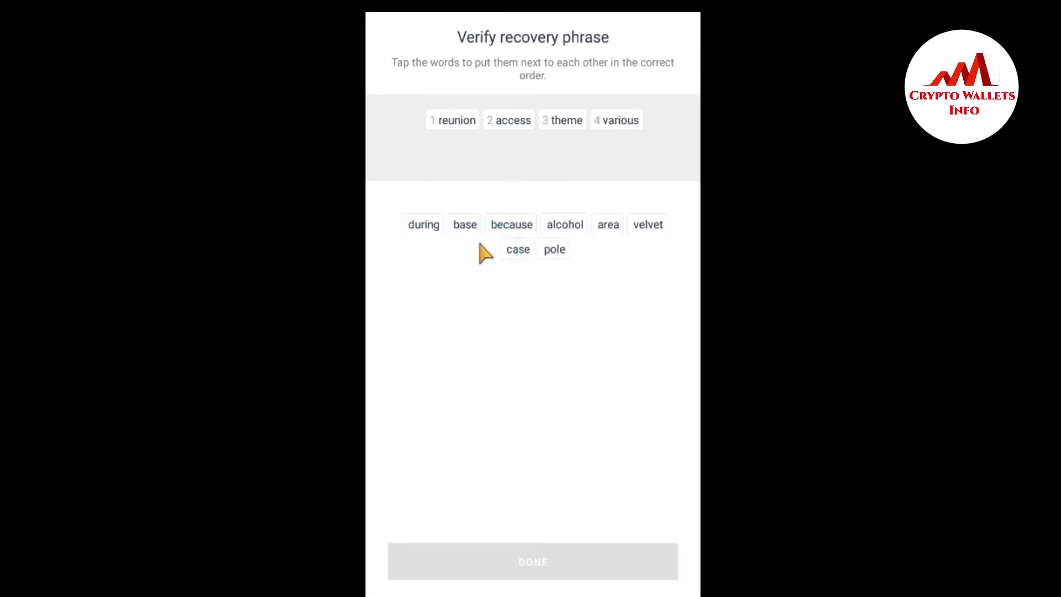
pyautogui.click(458, 226)
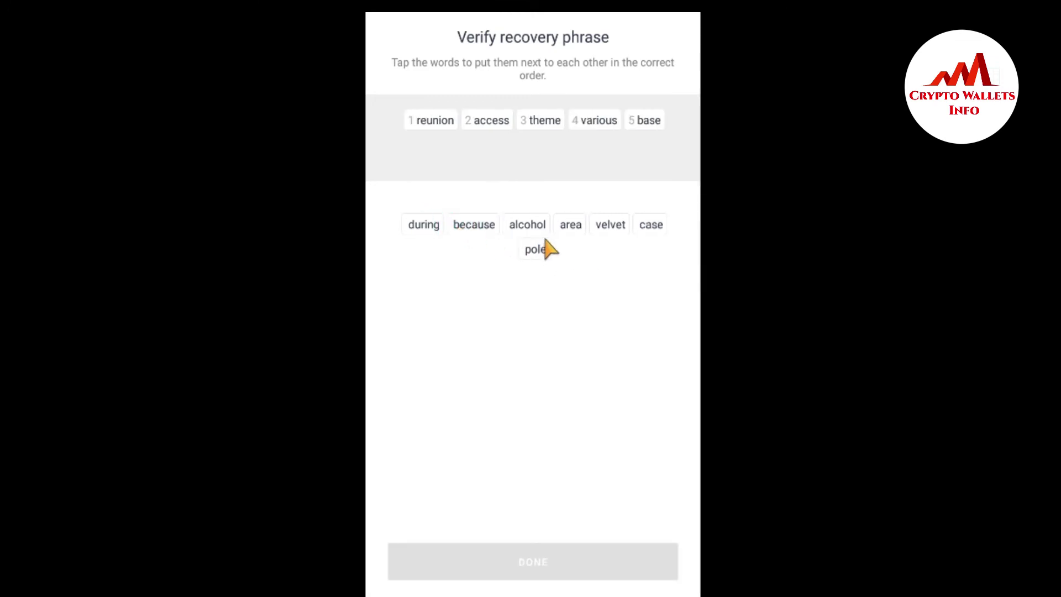
pyautogui.click(651, 226)
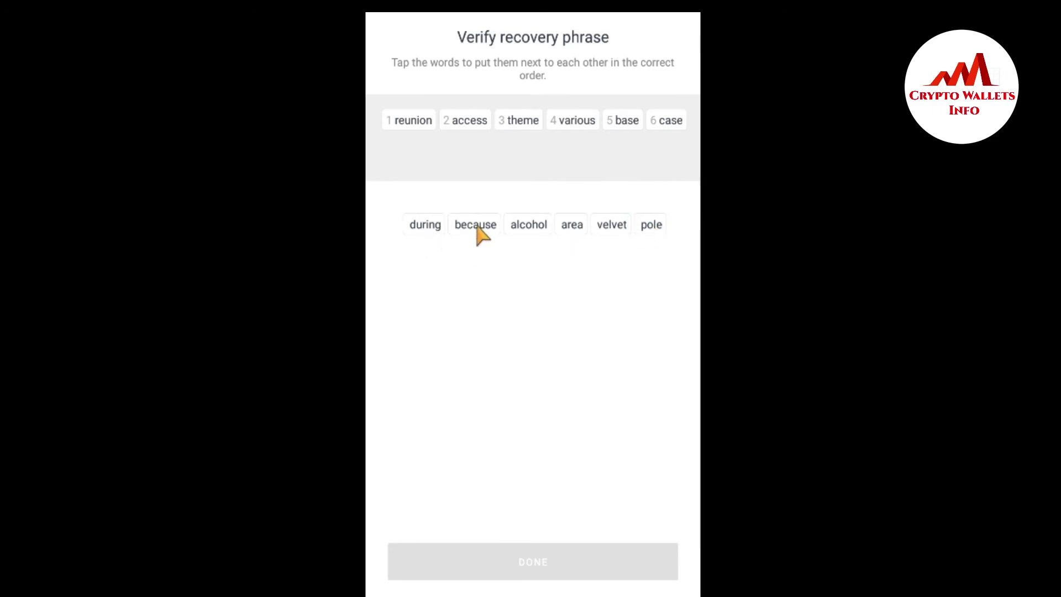
# Tap words seven through twelve, then move Notepad up to show the full phrase line
pyautogui.click(530, 229)
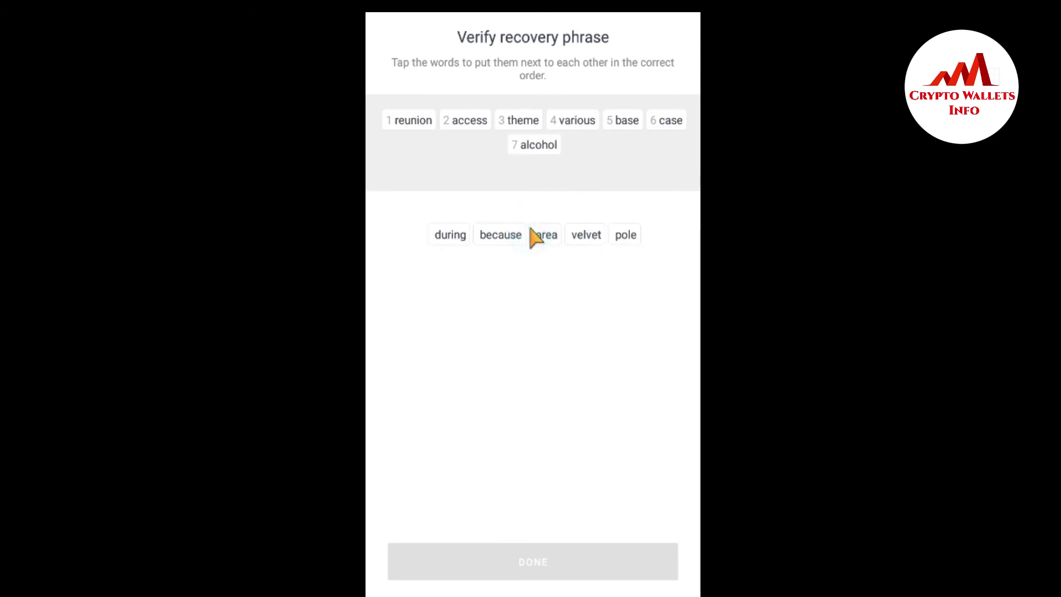
pyautogui.click(586, 242)
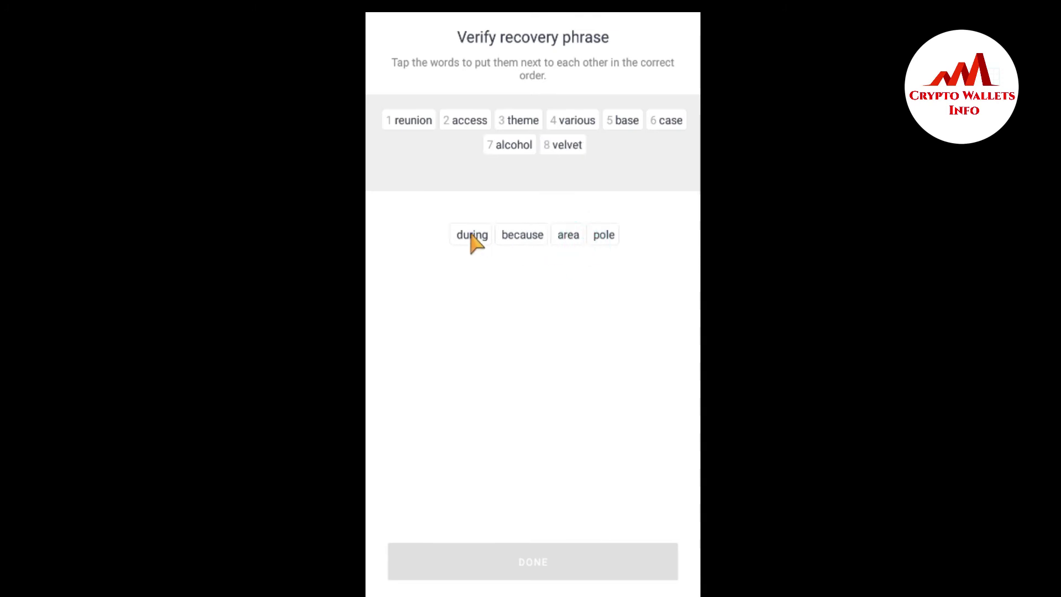
pyautogui.click(518, 242)
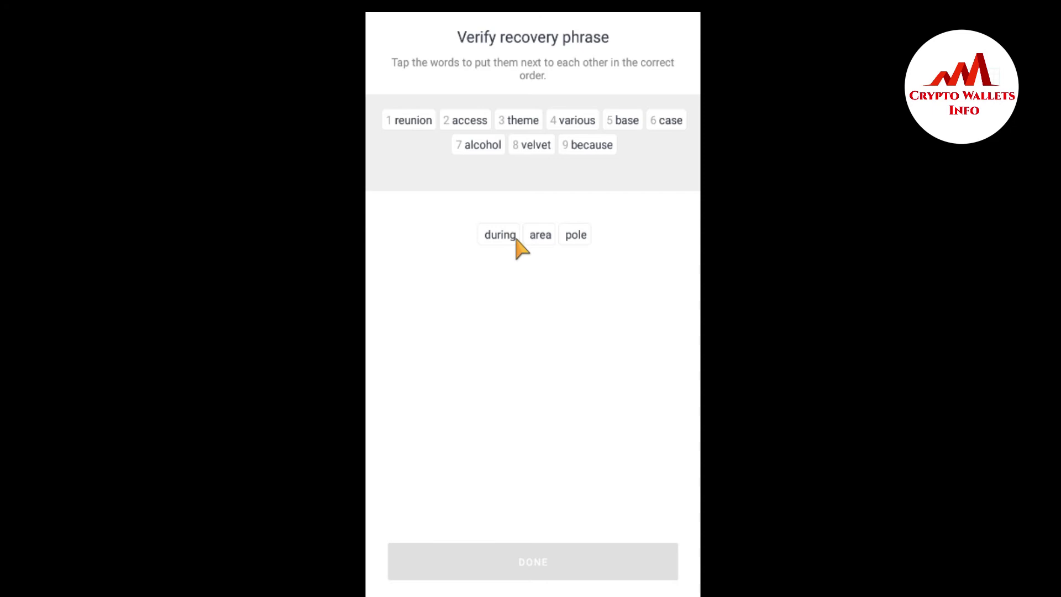
pyautogui.click(507, 237)
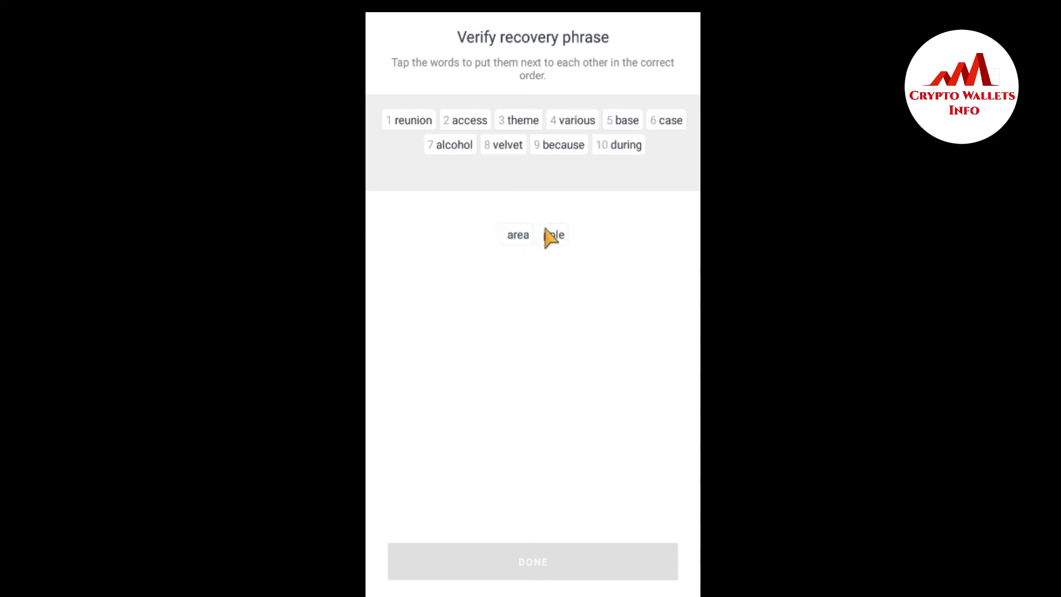
pyautogui.click(522, 234)
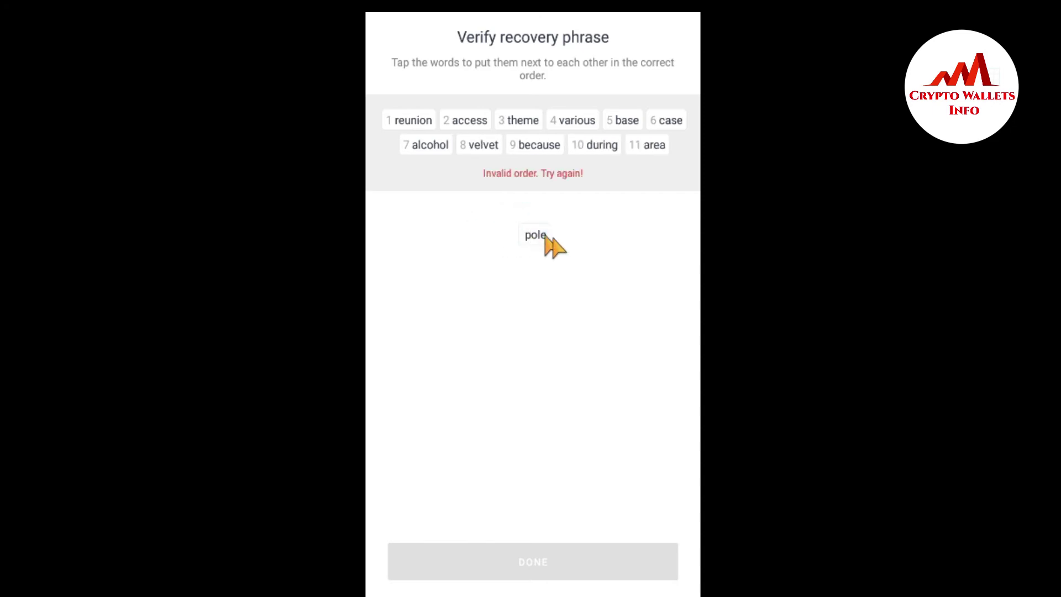
pyautogui.click(536, 236)
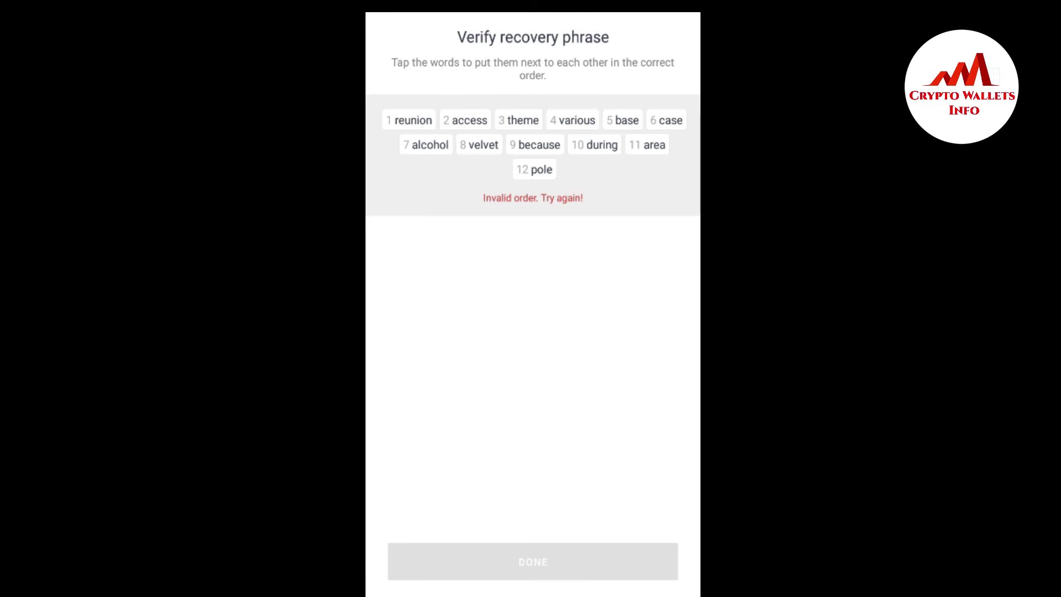
pyautogui.moveTo(515, 343); pyautogui.dragTo(517, 225)
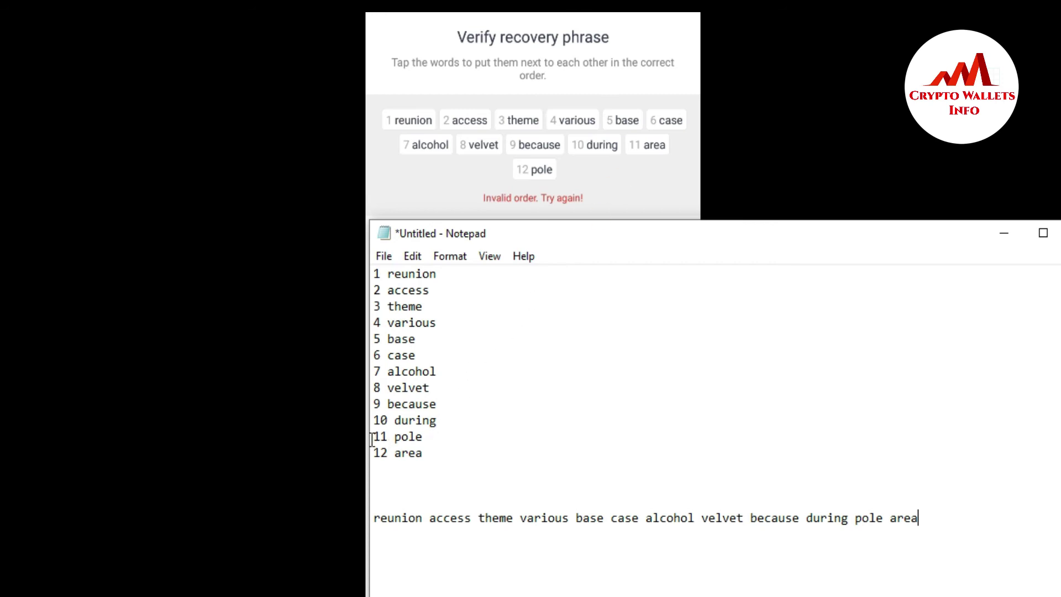
# Check lines 11 and 12 in Notepad, then remove the misplaced twelfth word from slot 11
pyautogui.moveTo(371, 439); pyautogui.dragTo(437, 452)
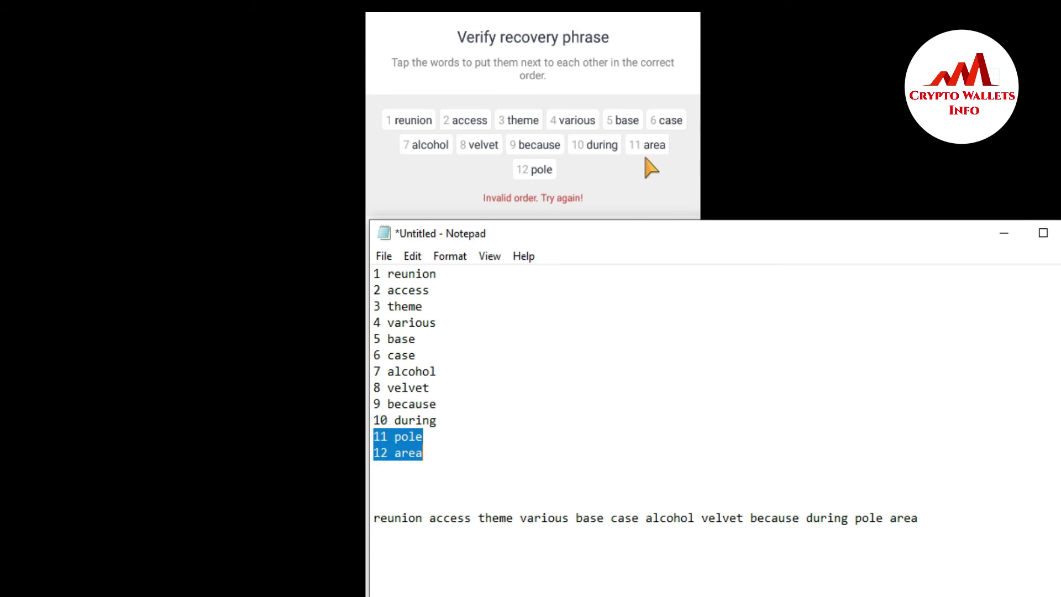
pyautogui.click(457, 436)
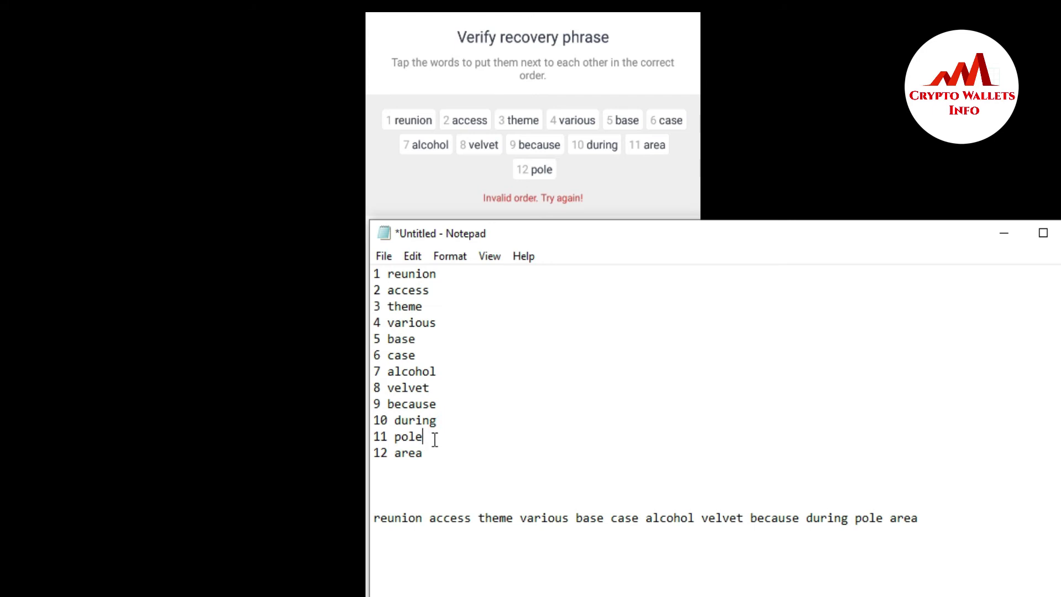
pyautogui.click(376, 440)
pyautogui.click(1008, 235)
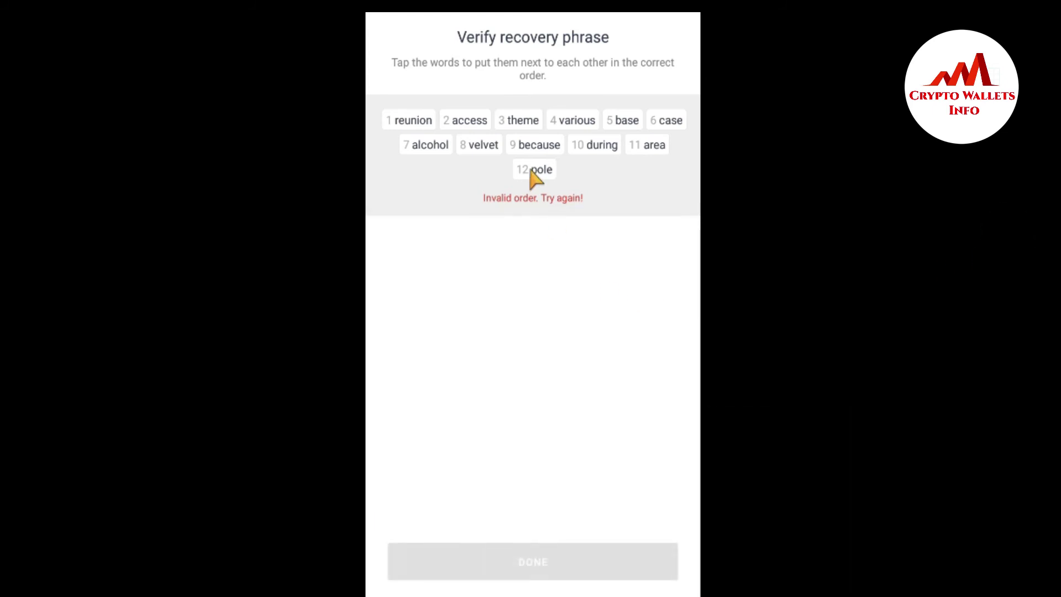
pyautogui.click(645, 147)
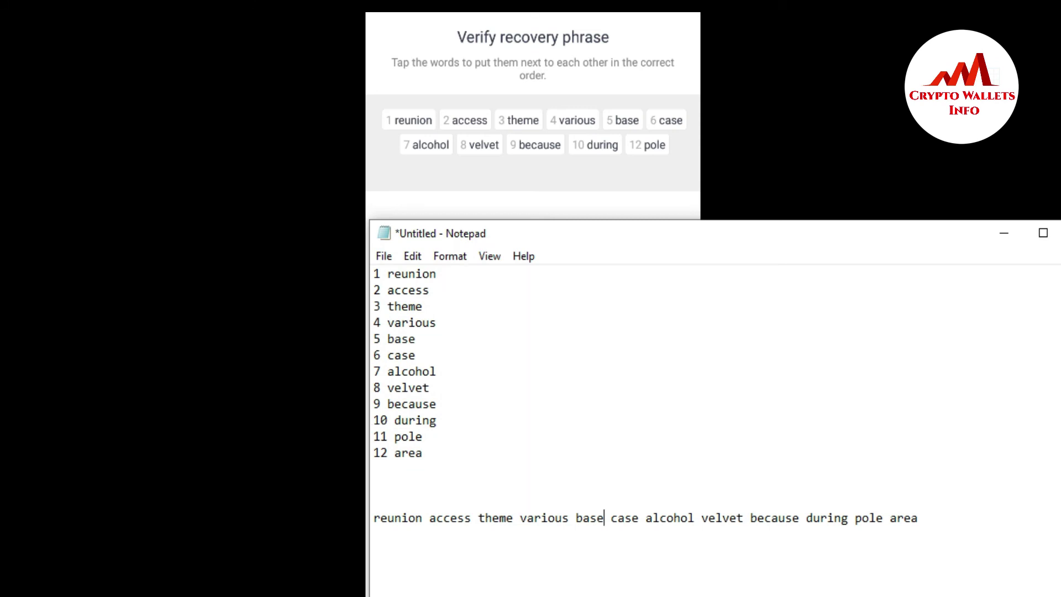
# Remove the eleventh word and re-add the last two words in correct order, earning 'Well done!'
pyautogui.click(1003, 234)
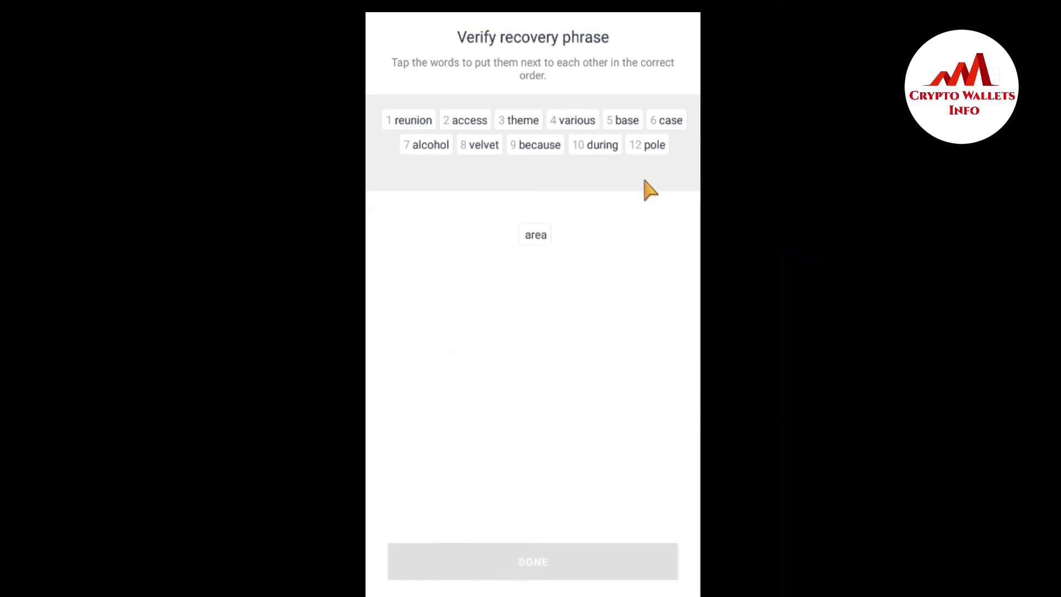
pyautogui.click(648, 147)
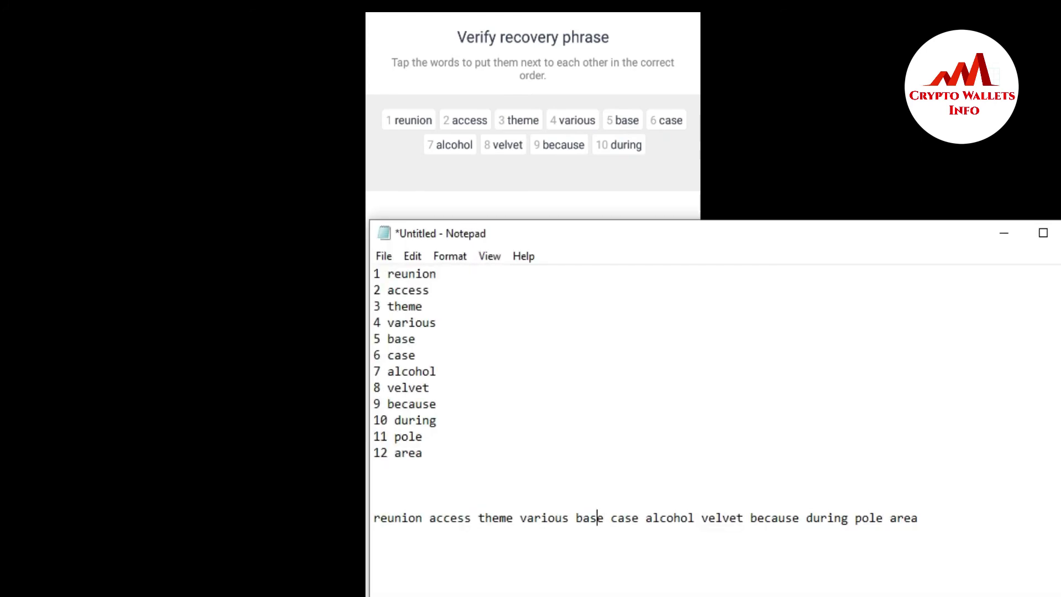
pyautogui.click(997, 239)
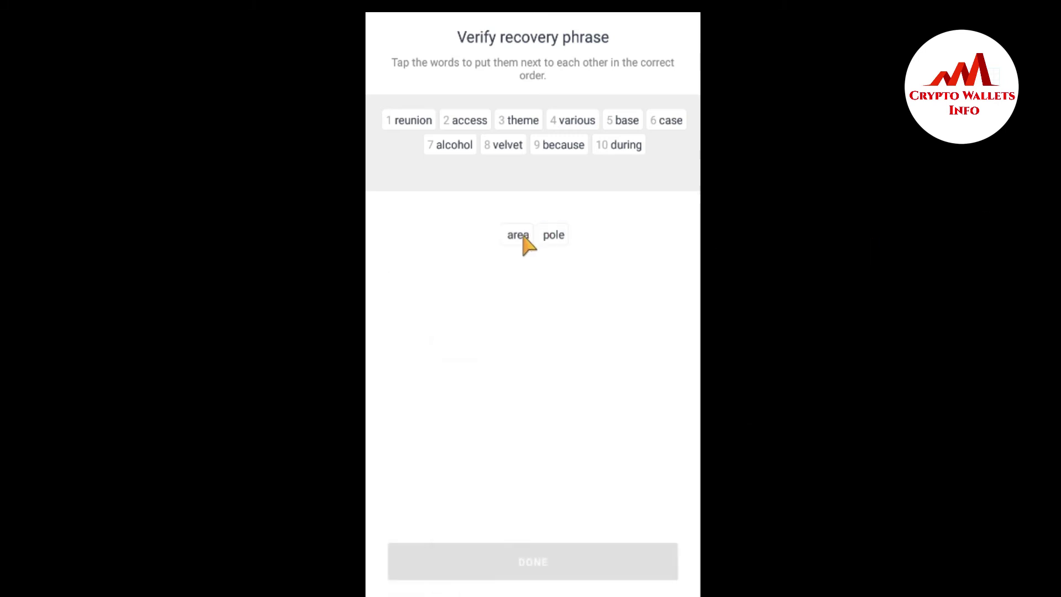
pyautogui.click(560, 234)
pyautogui.click(537, 235)
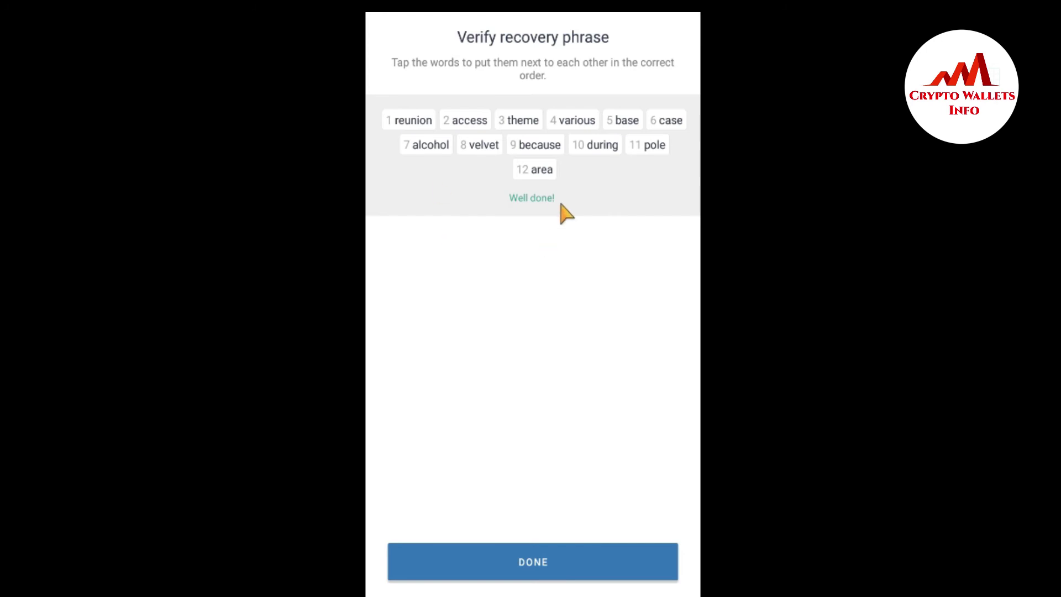
# Confirm the verified phrase with DONE, dismiss the wallet-created message, and go to Settings
pyautogui.click(535, 561)
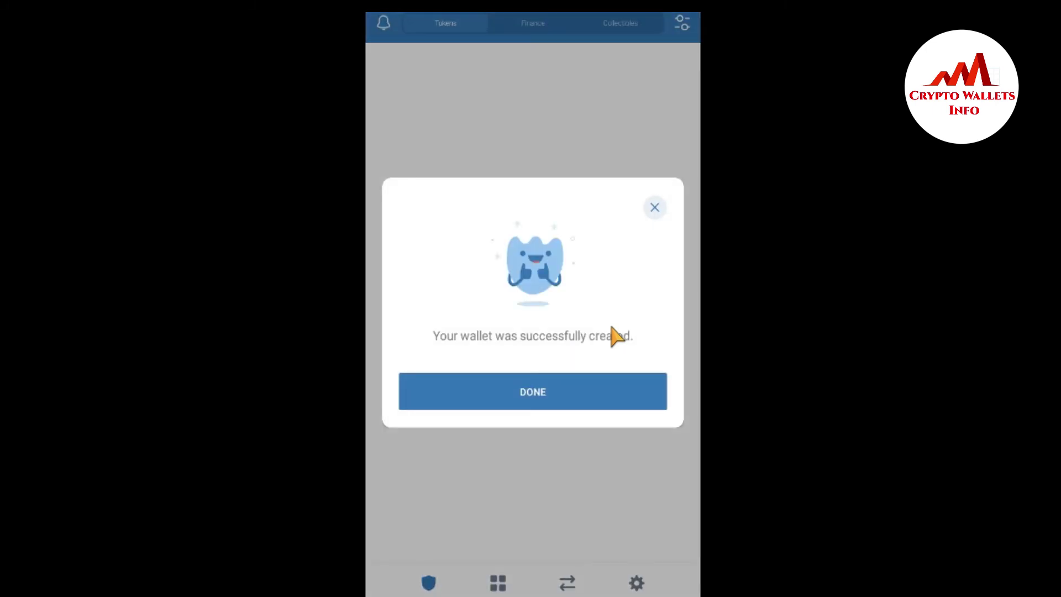
pyautogui.click(539, 396)
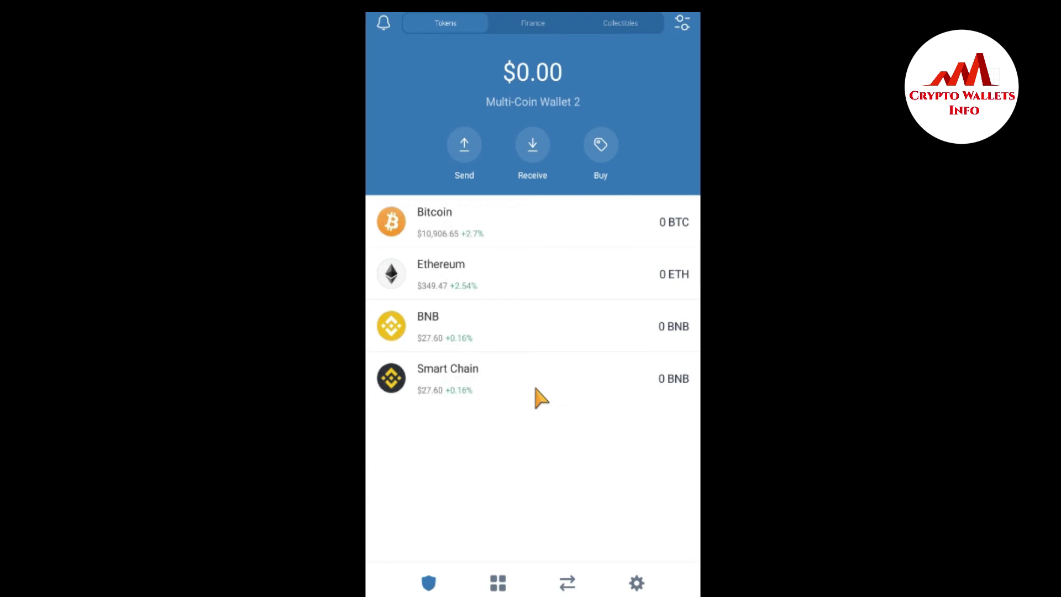
pyautogui.click(637, 585)
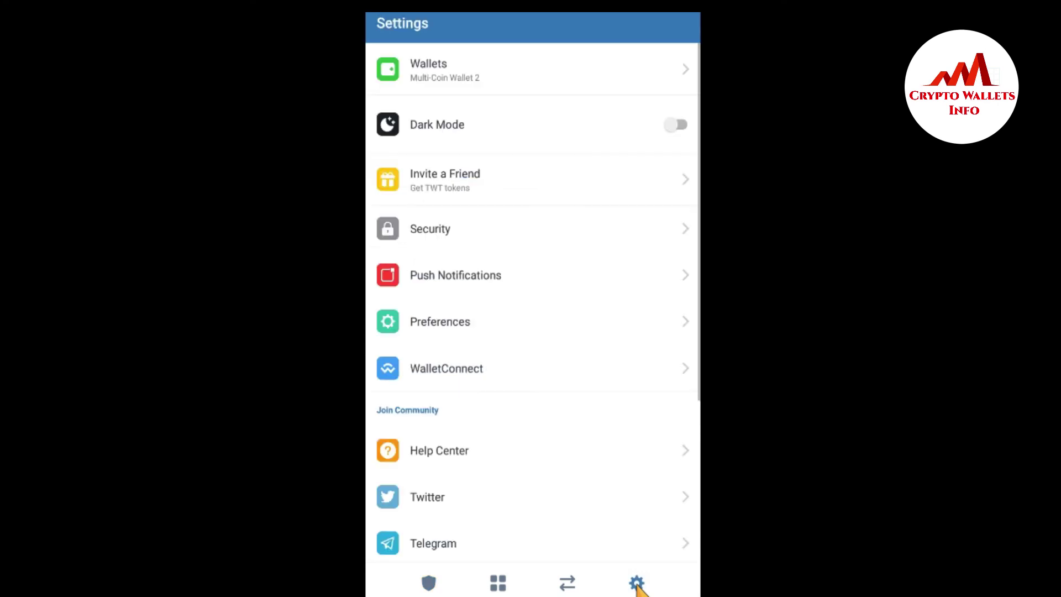
# Open the Wallets list from Settings
pyautogui.click(462, 72)
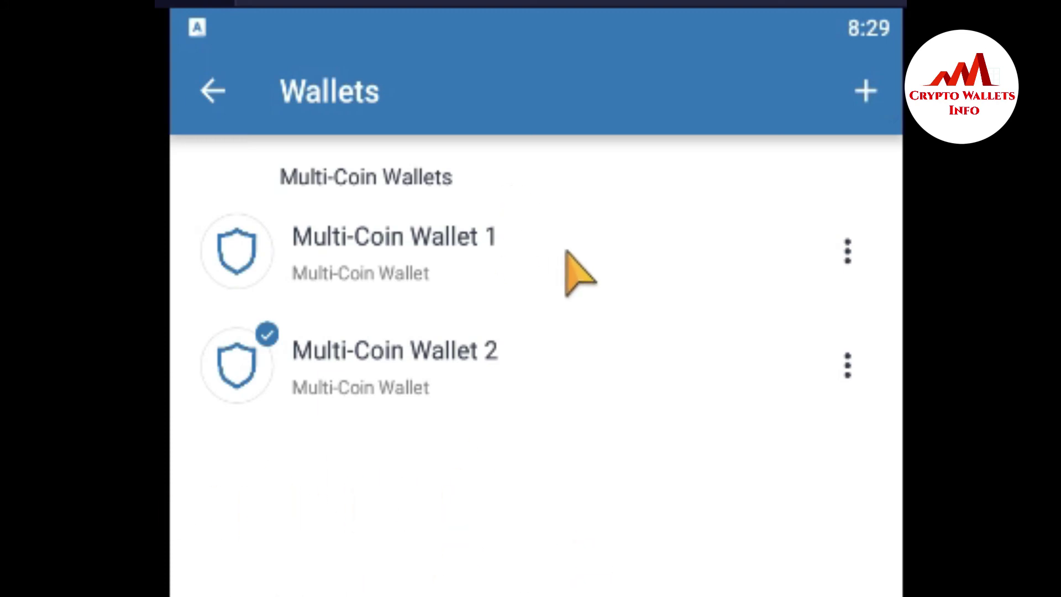
# Prefix Multi-Coin Wallet 1's name with a person's first name and return to the Wallets list
pyautogui.click(849, 254)
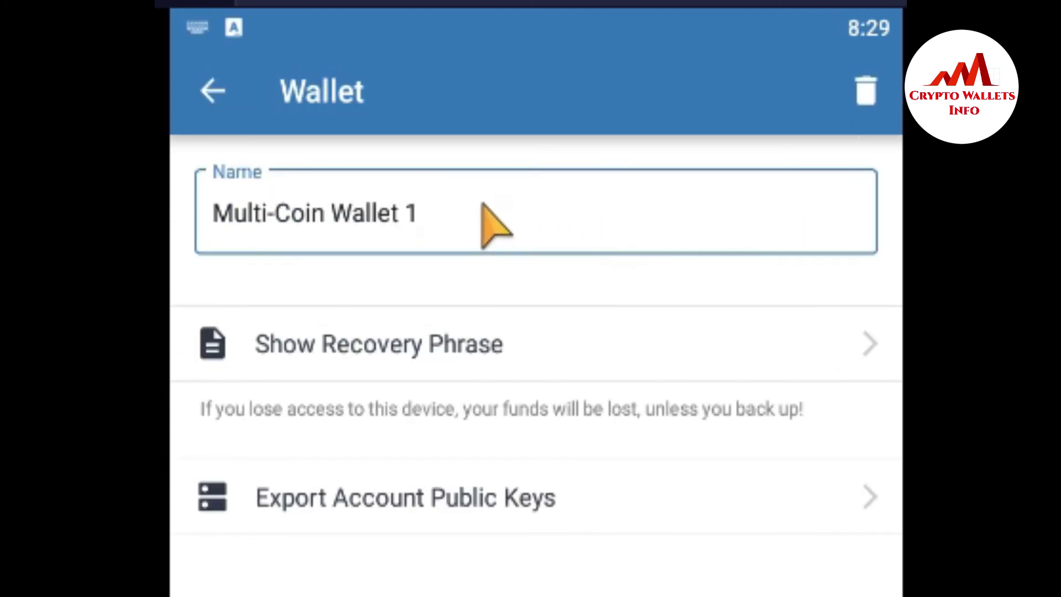
pyautogui.click(482, 204)
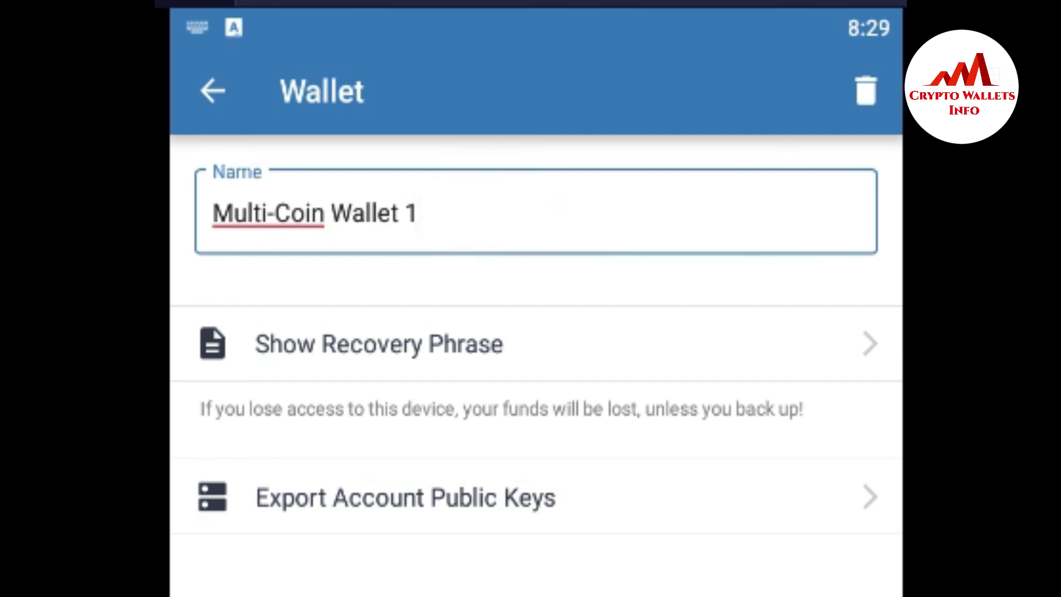
pyautogui.click(428, 212)
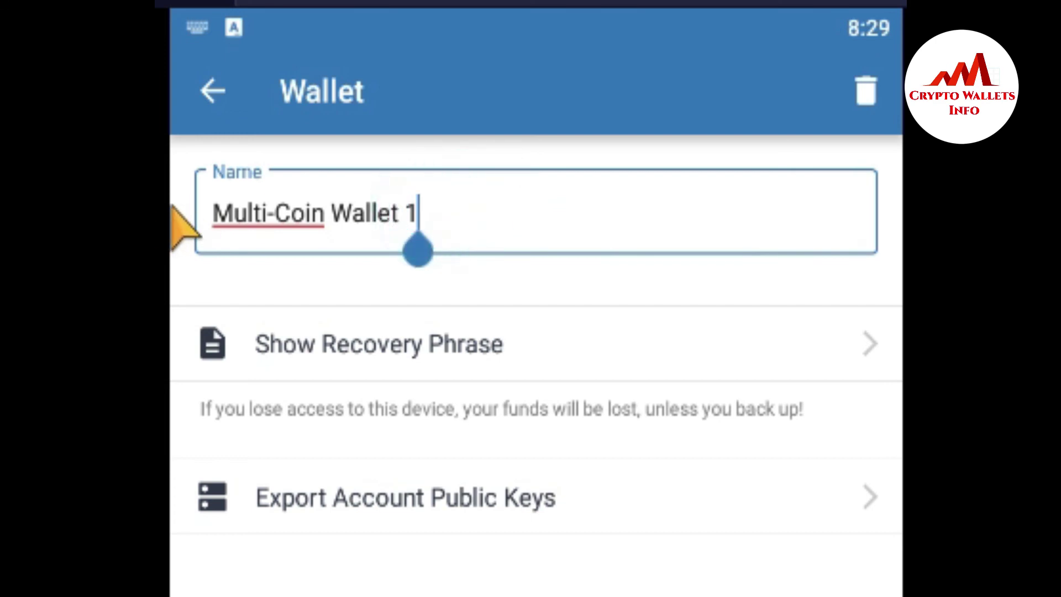
pyautogui.click(176, 213)
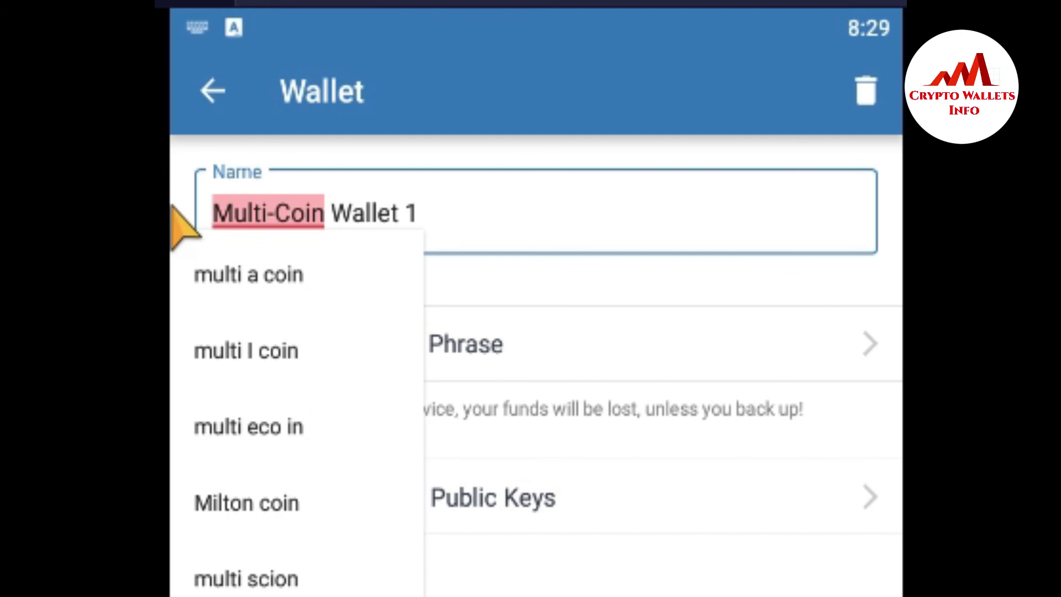
pyautogui.click(441, 213)
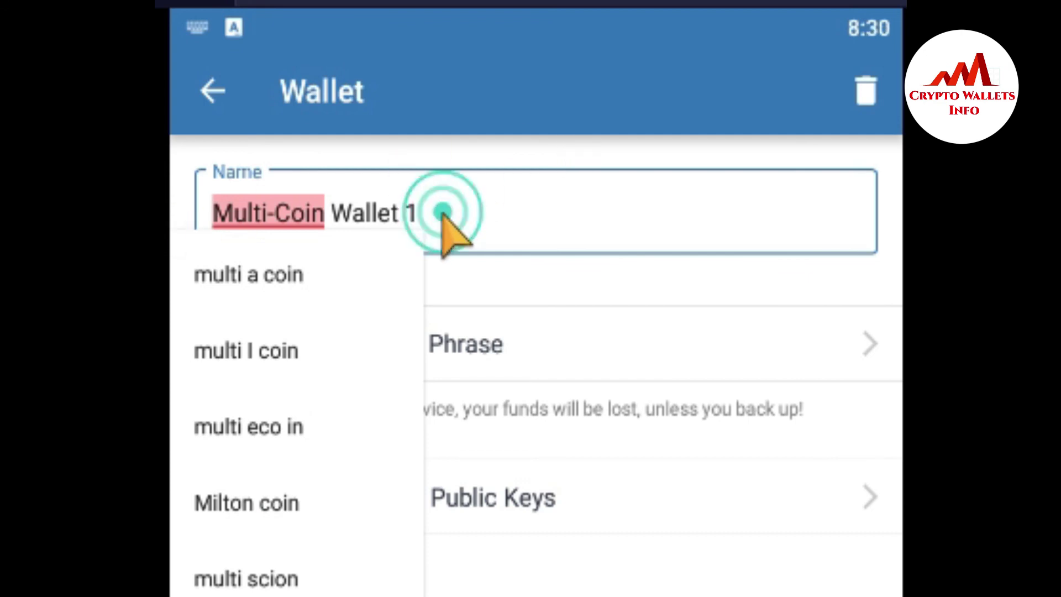
pyautogui.click(442, 213)
pyautogui.write('k')
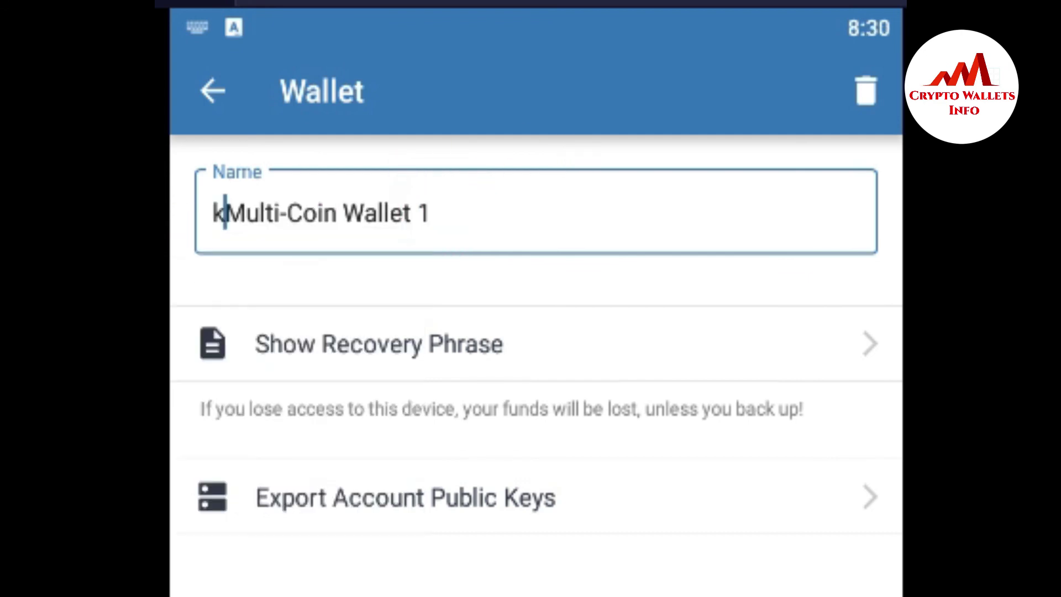
pyautogui.press('BackSpace')
pyautogui.write('Farqooq')
pyautogui.press('BackSpace')
pyautogui.press('BackSpace')
pyautogui.press('BackSpace')
pyautogui.press('BackSpace')
pyautogui.write('ooq')
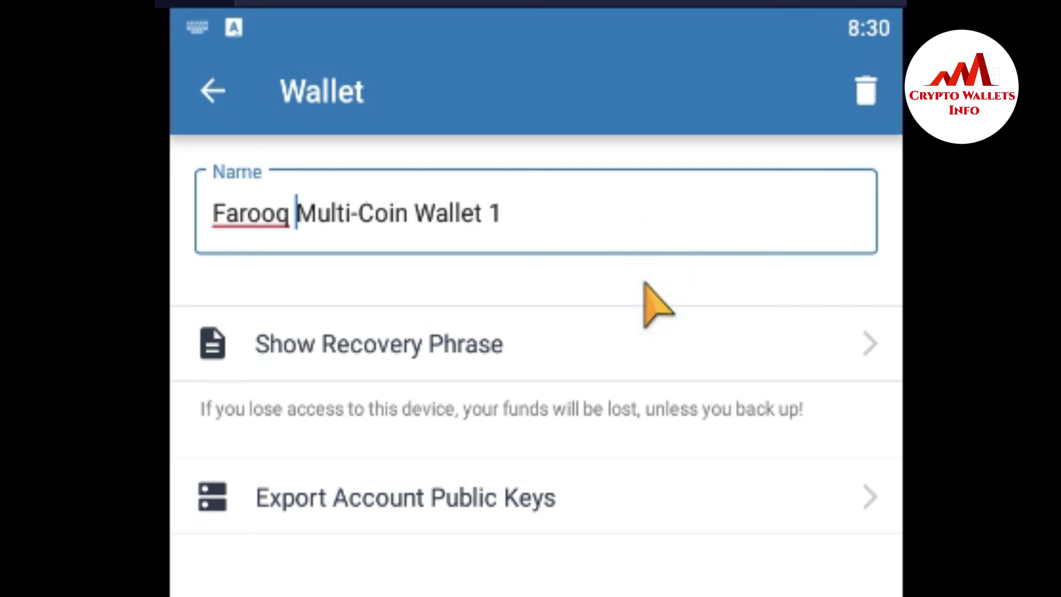
pyautogui.click(216, 90)
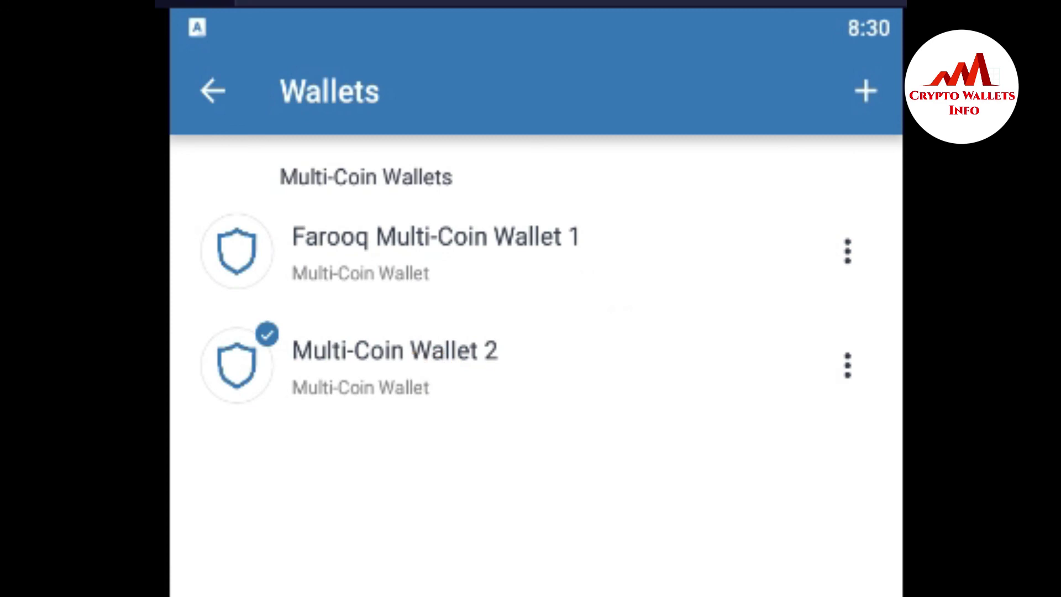
# Rename Multi-Coin Wallet 2 by adding a person's first name before it, then return to the wallet list
pyautogui.click(843, 362)
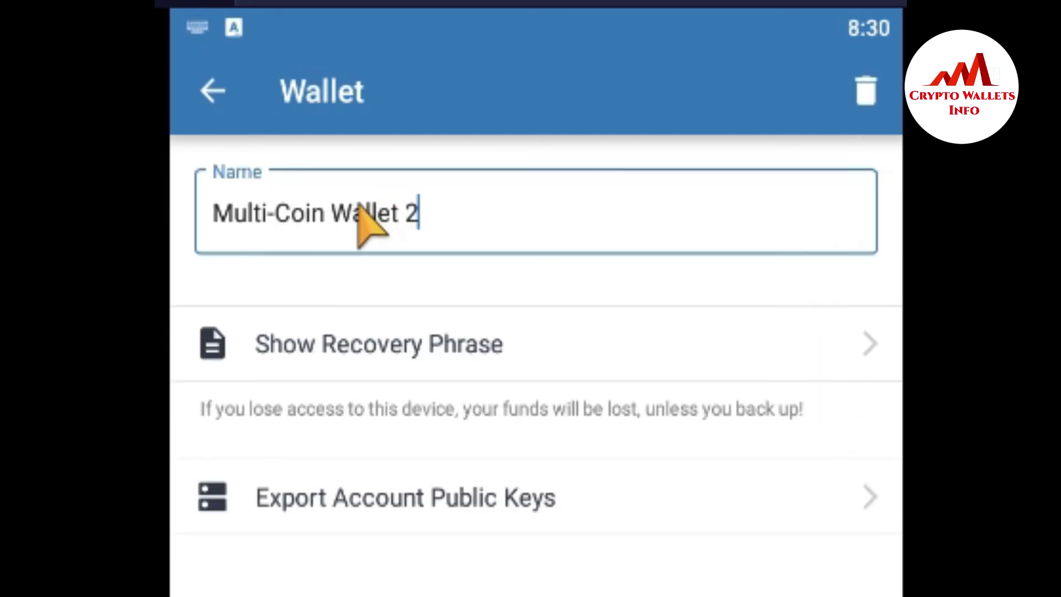
pyautogui.press('Left')
pyautogui.press('Left')
pyautogui.press('Left')
pyautogui.press('Left')
pyautogui.press('Left')
pyautogui.press('Left')
pyautogui.press('Left')
pyautogui.press('Left')
pyautogui.press('Left')
pyautogui.press('Left')
pyautogui.press('Left')
pyautogui.press('Left')
pyautogui.press('Left')
pyautogui.press('Left')
pyautogui.press('Left')
pyautogui.press('Left')
pyautogui.press('Left')
pyautogui.press('Left')
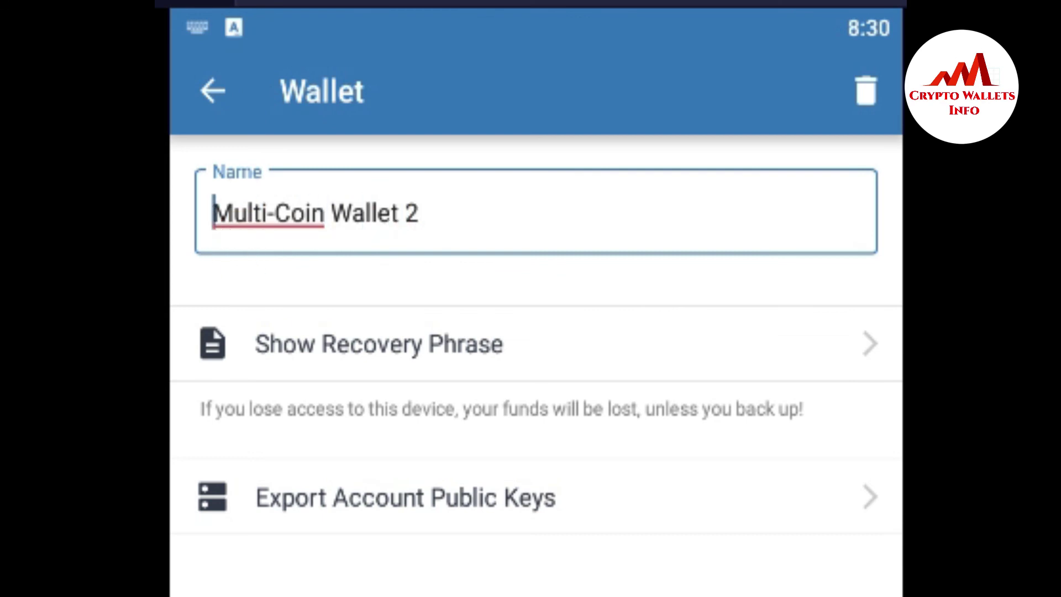
pyautogui.write('F')
pyautogui.press('BackSpace')
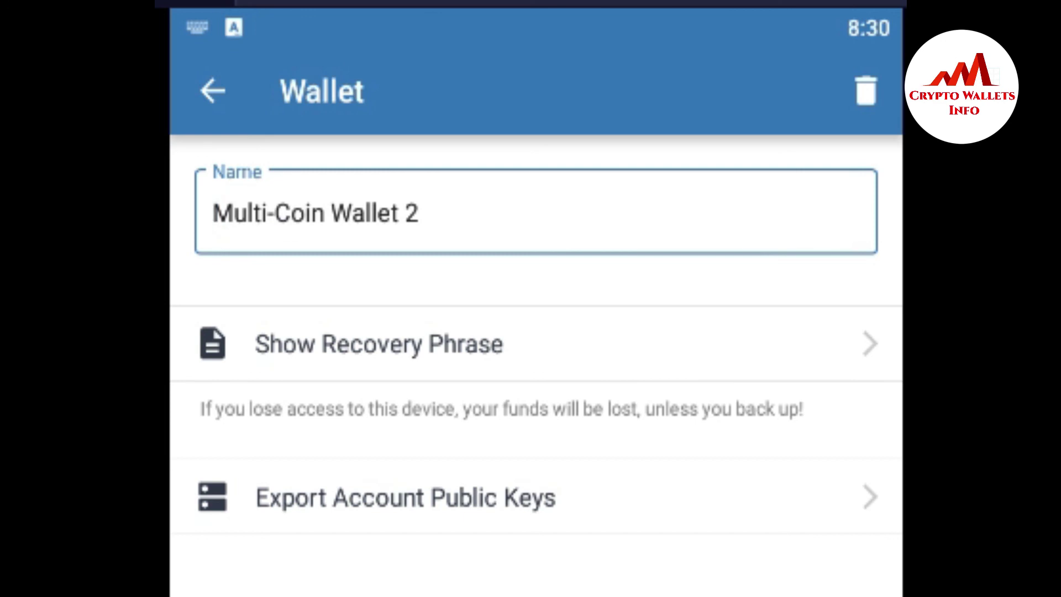
pyautogui.write('Kashif')
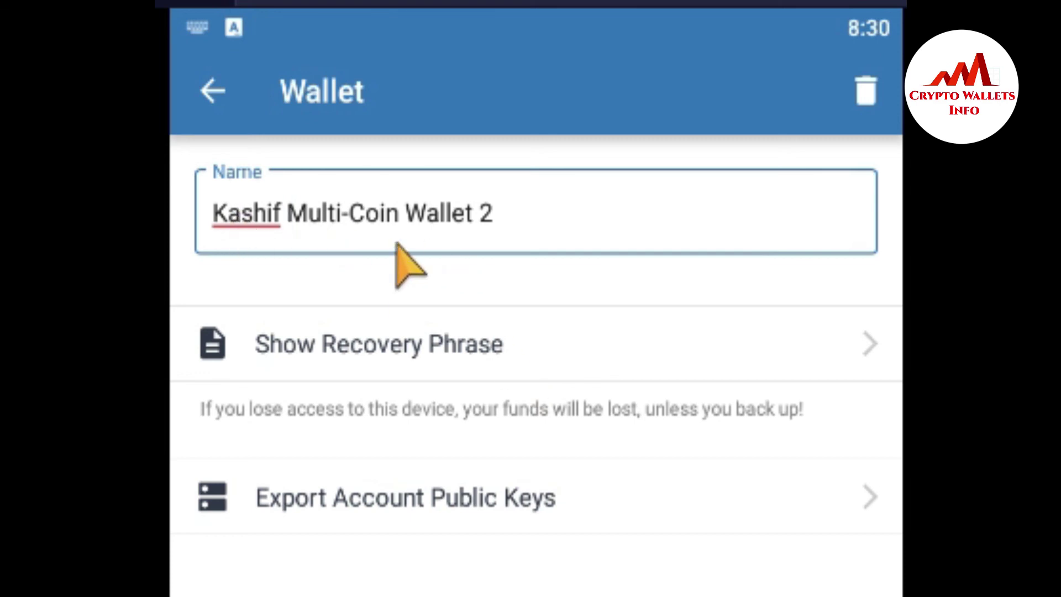
pyautogui.click(215, 88)
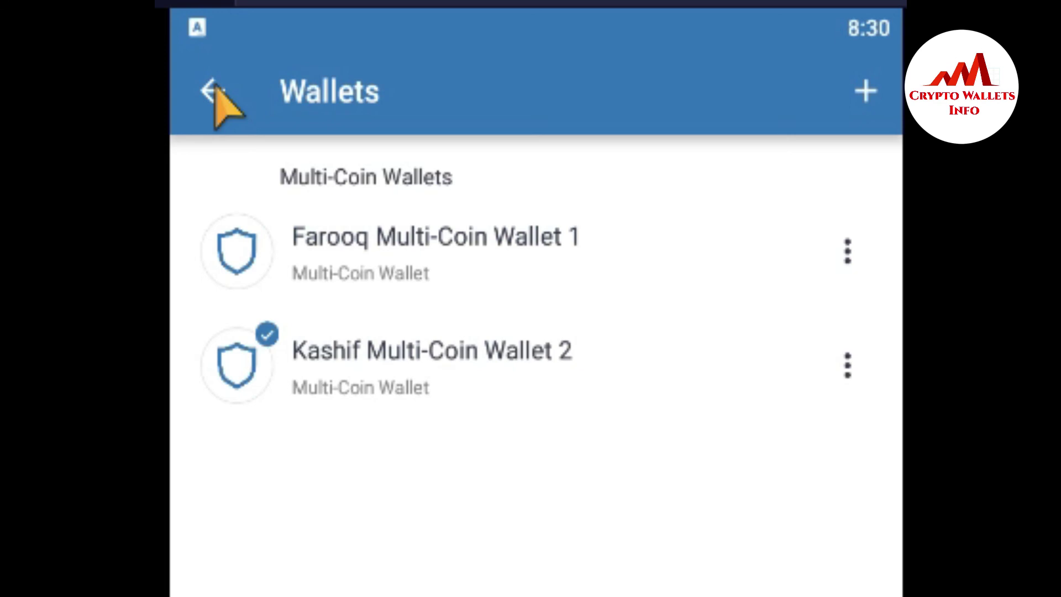